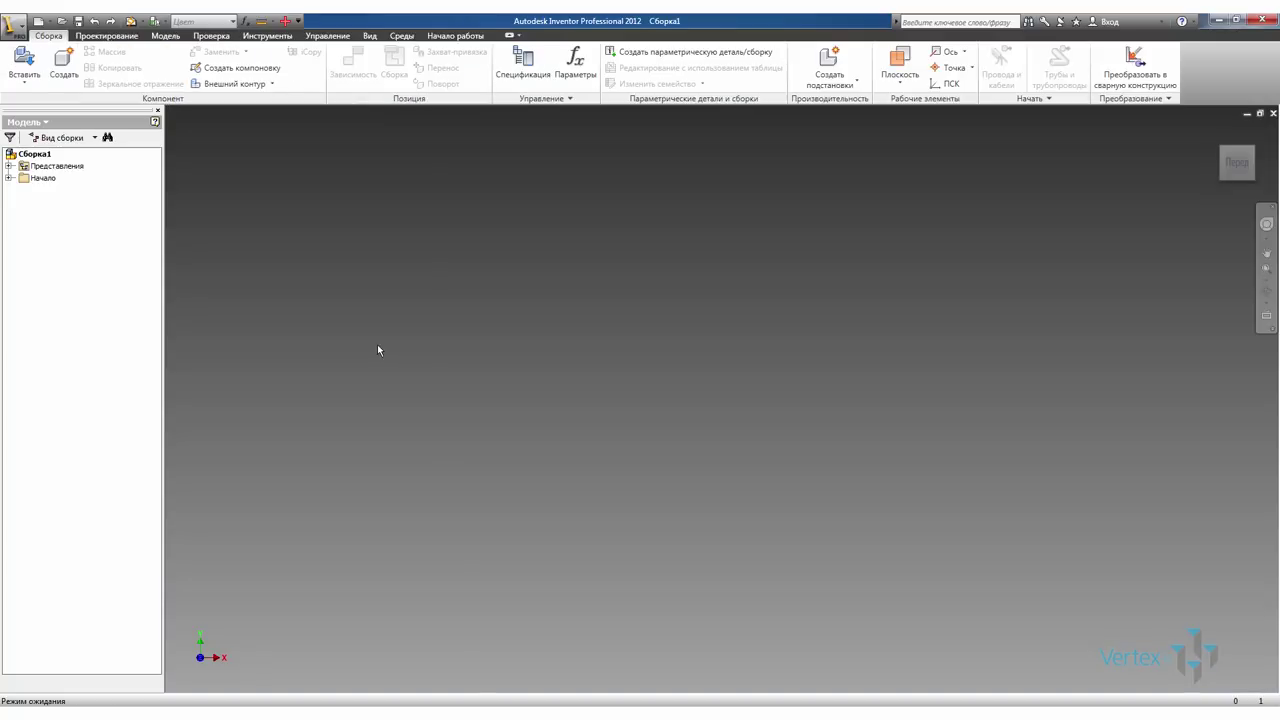
Rename the assembly to "Адаптивная пружина" and save it under that name as an .iam file in the documents folder
left_click(43, 154)
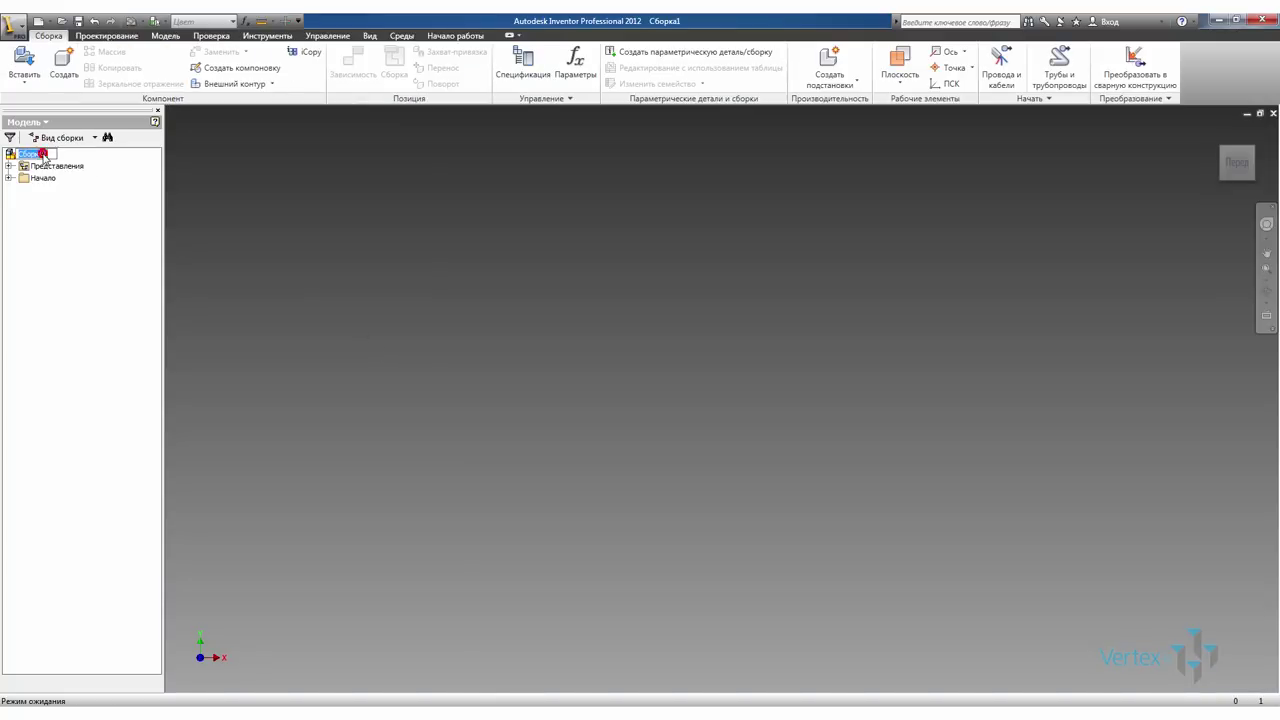
type("Адаптивная пружина")
left_click(55, 210)
left_click(78, 22)
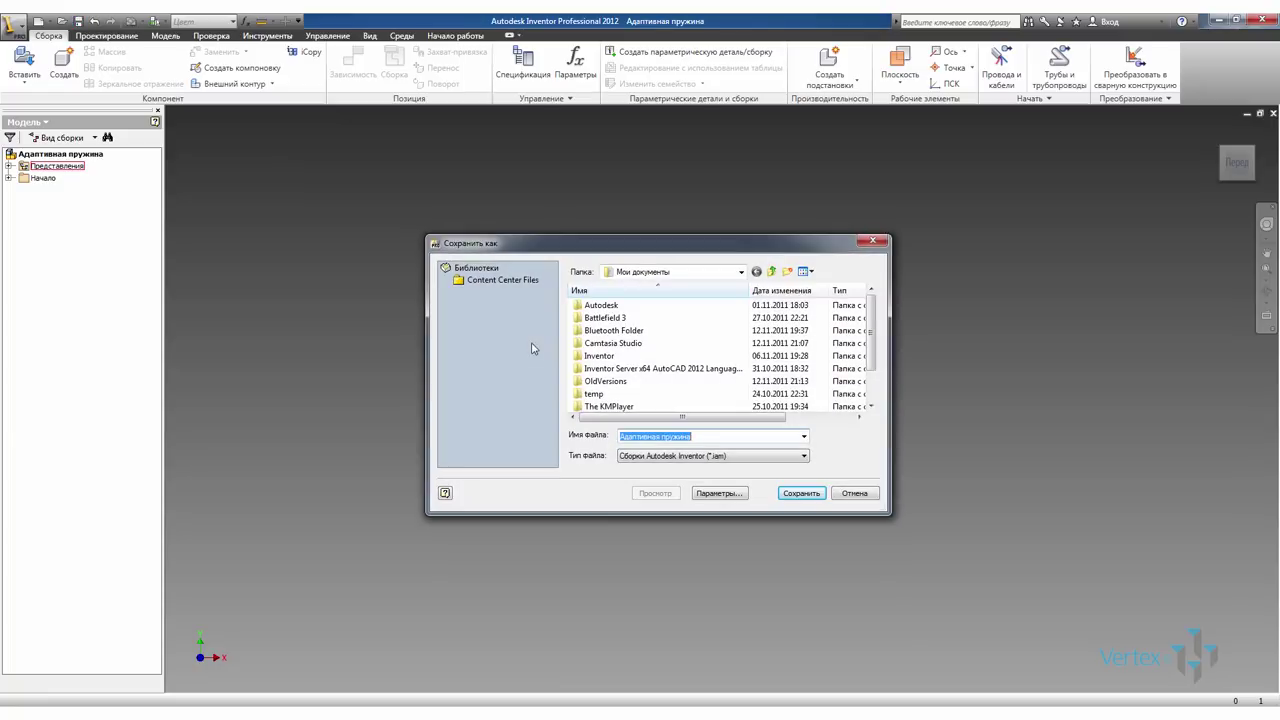
left_click(801, 493)
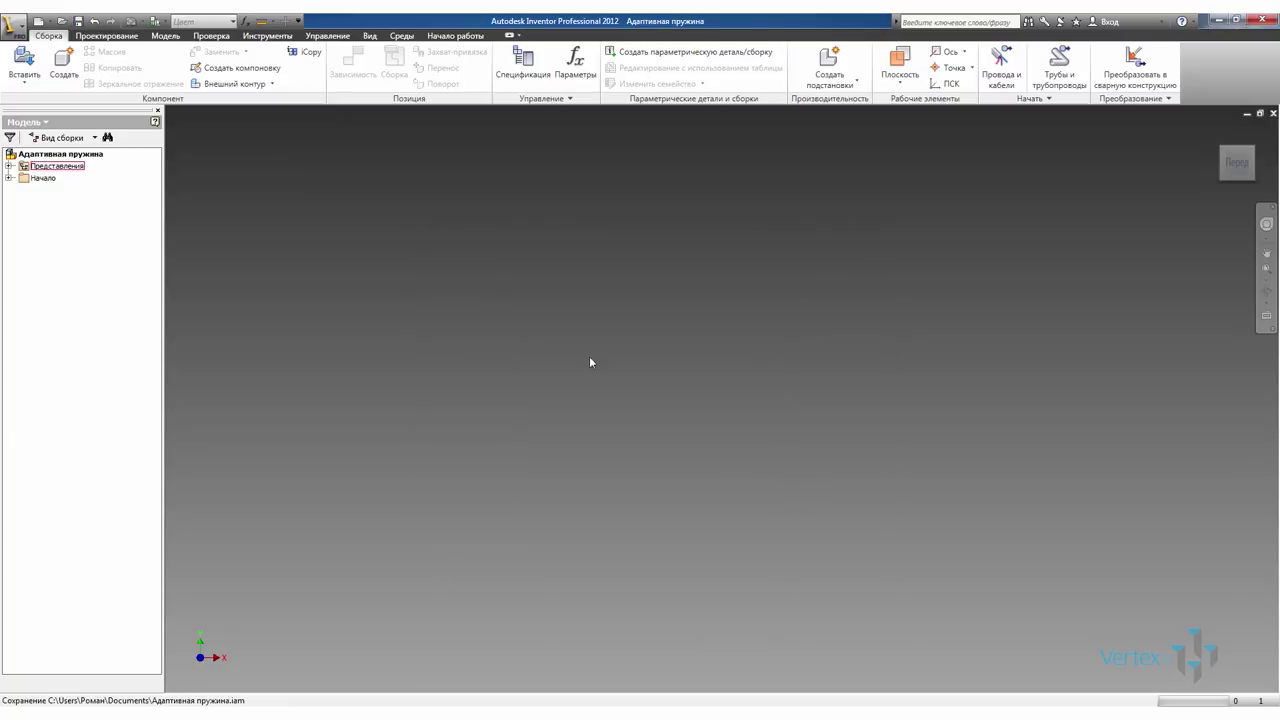
Create a new in-place part named "Ограничитель" from the Обычный.ipt template and place it in the assembly
right_click(413, 215)
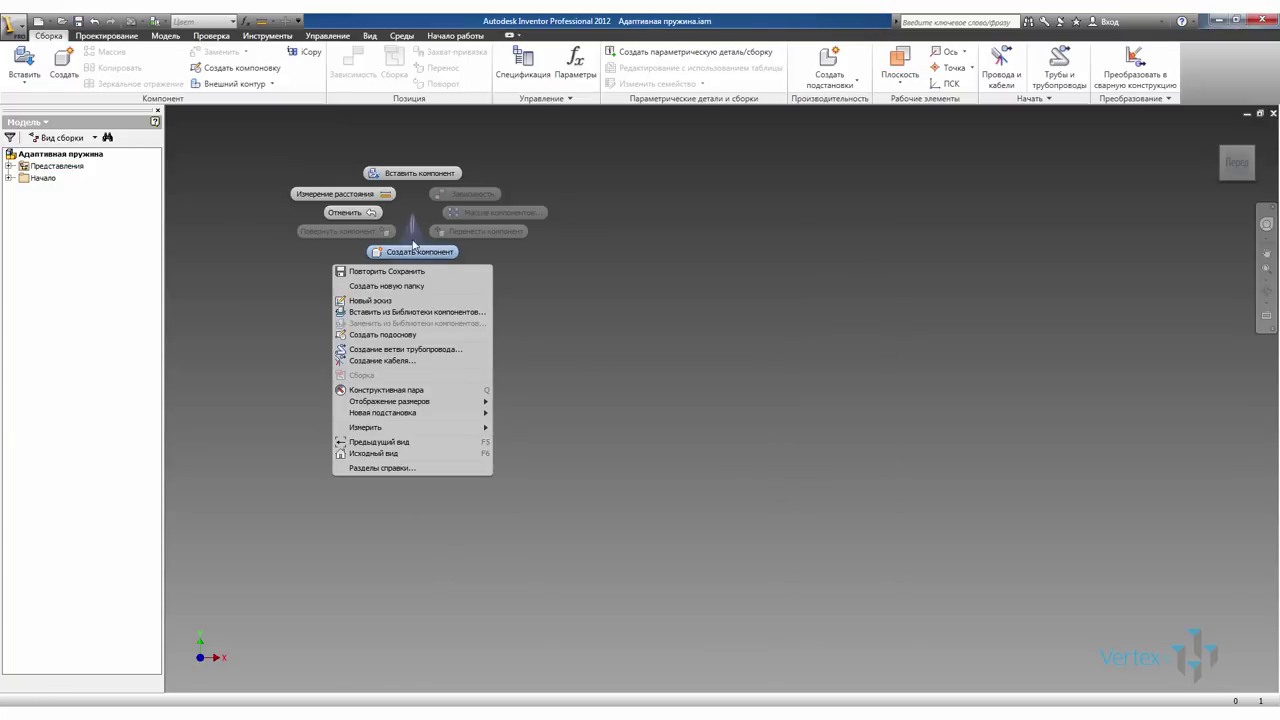
left_click(418, 256)
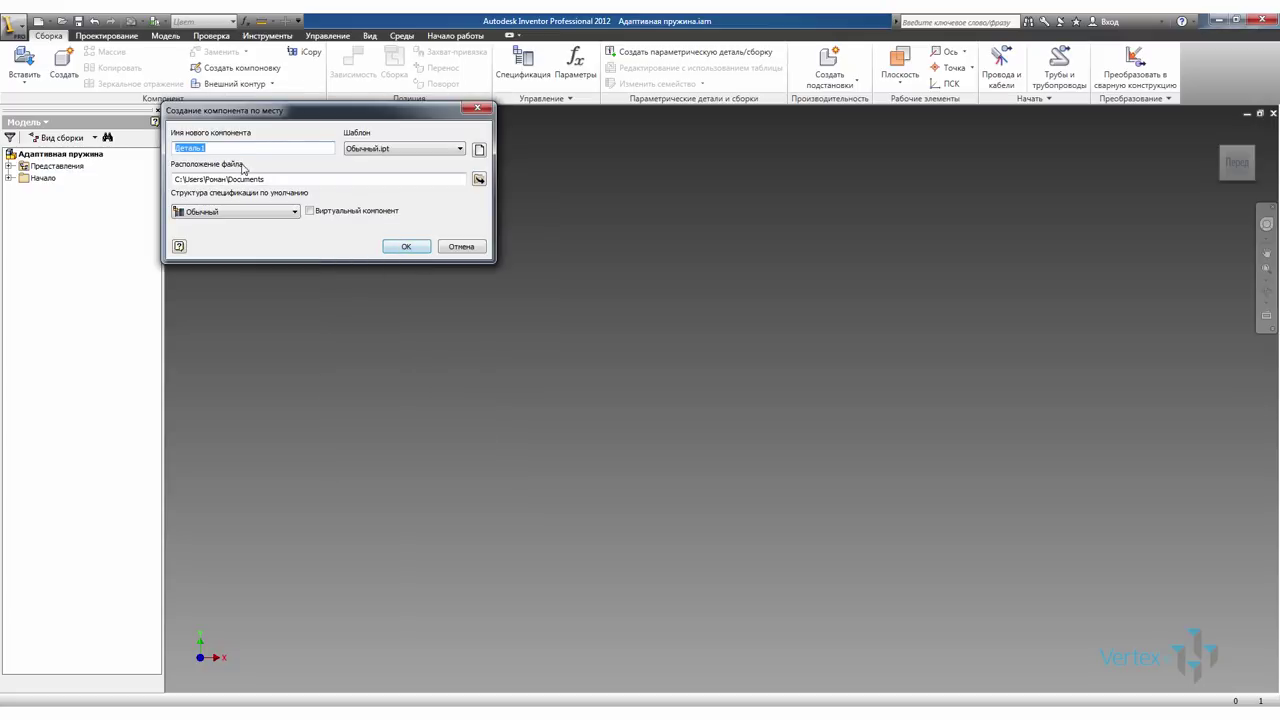
type("Ограничитель")
left_click(404, 246)
left_click(533, 398)
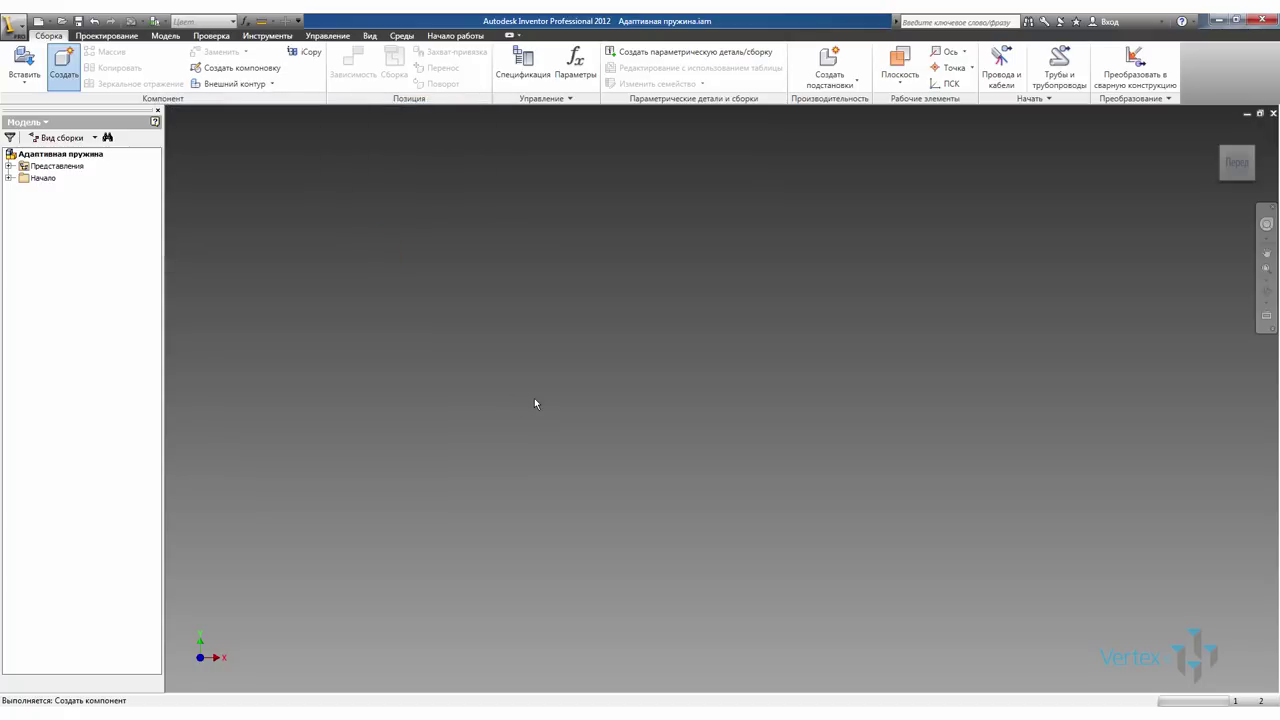
Sketch a circle of diameter 100 mm centred on the origin and finish the sketch
left_click(66, 66)
left_click(533, 398)
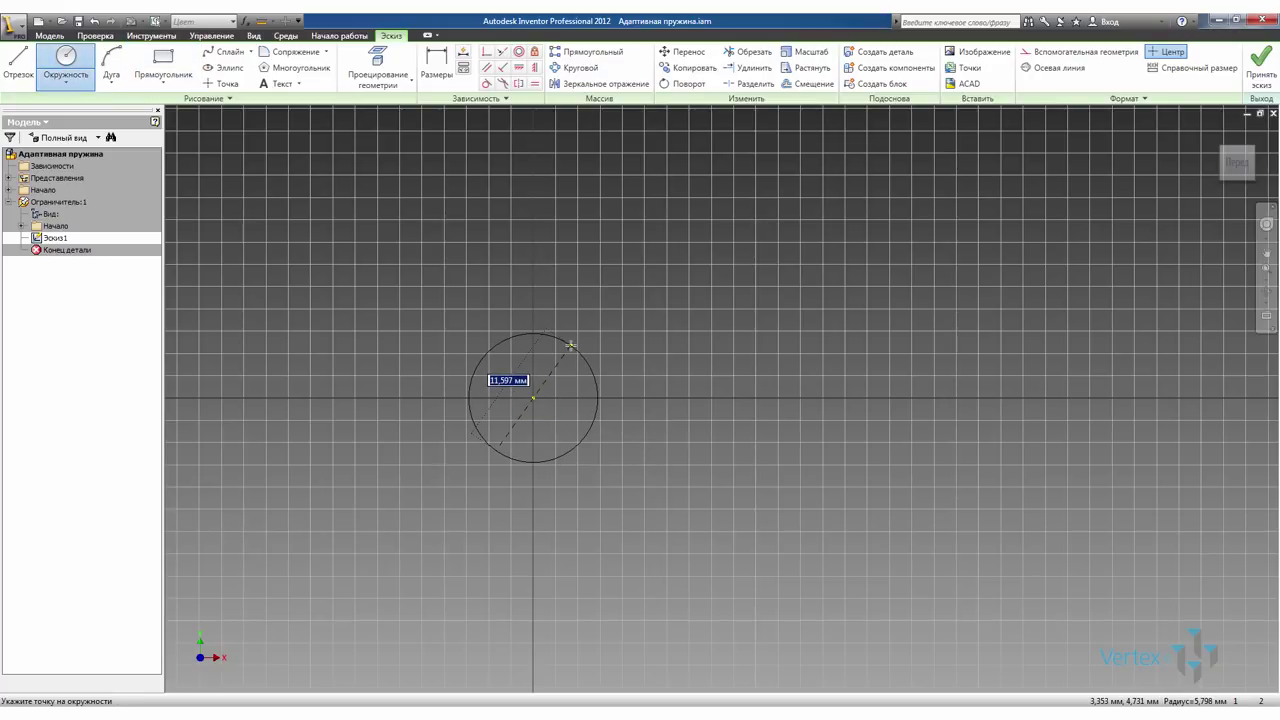
type("100")
key("Return")
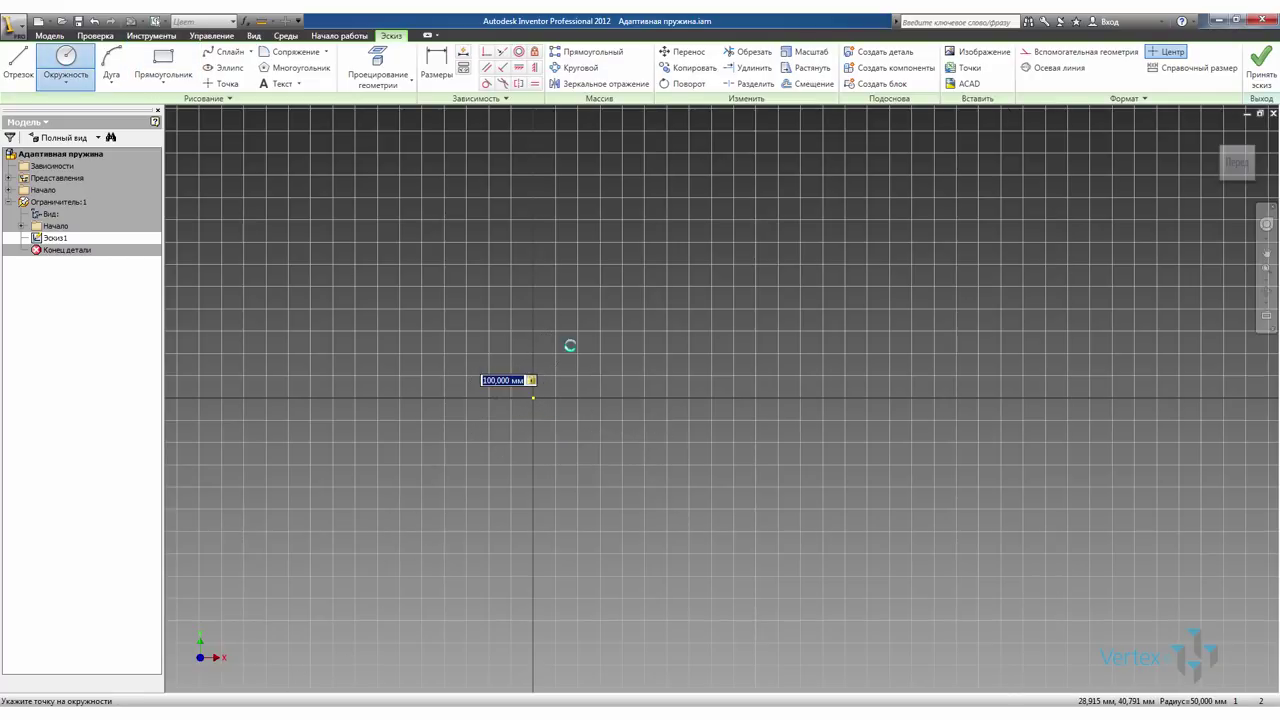
left_click(1262, 66)
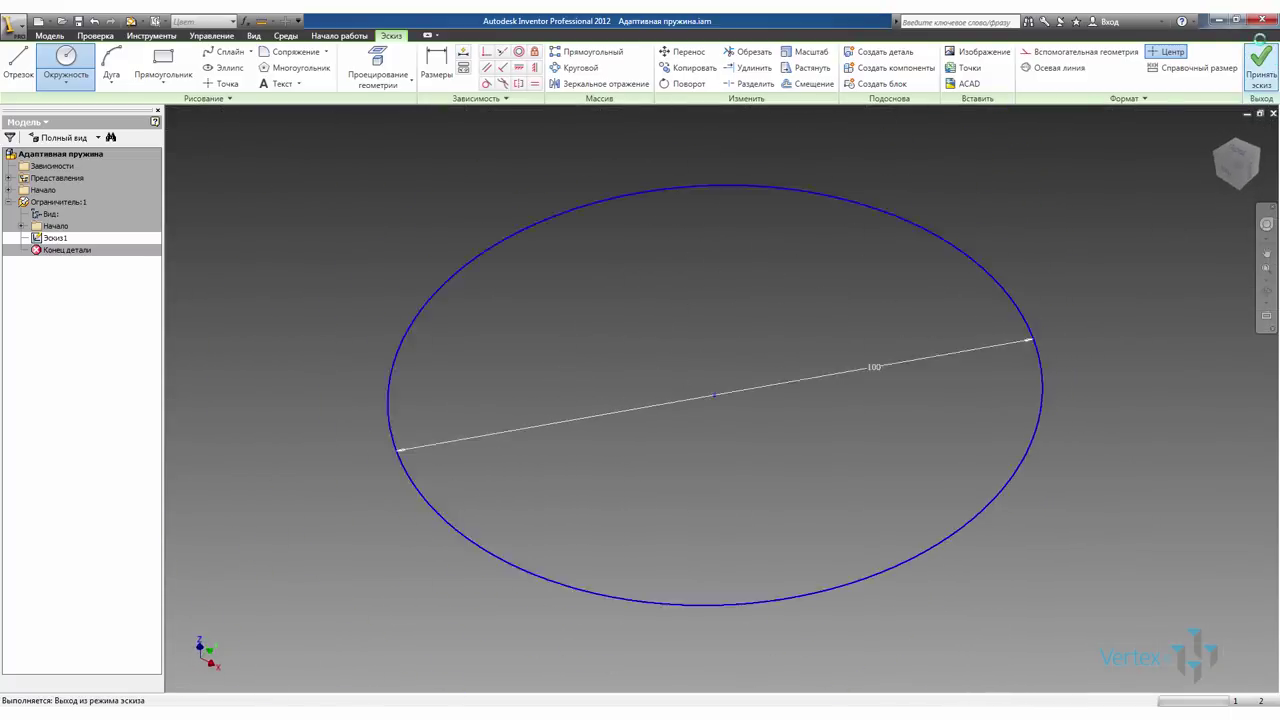
Extrude the circle 10 mm upward into a disc and return to the assembly
left_click(80, 65)
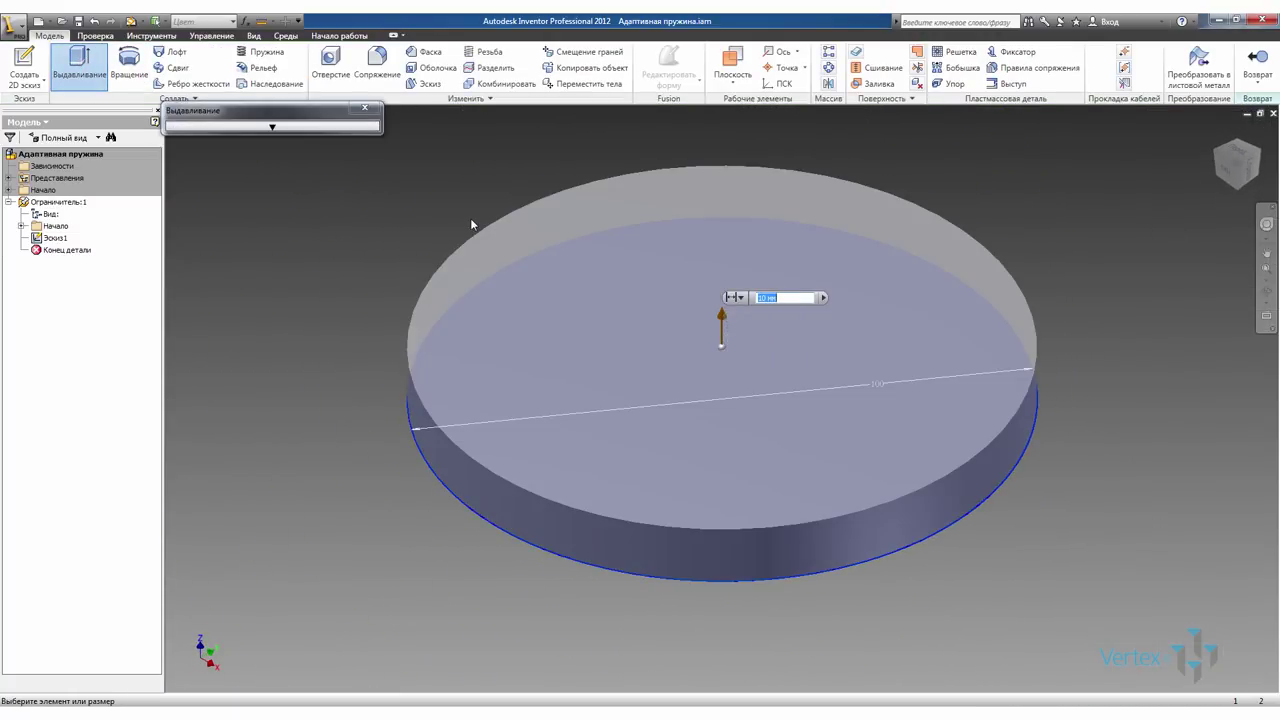
key("Return")
scroll(478, 439, "down", 5)
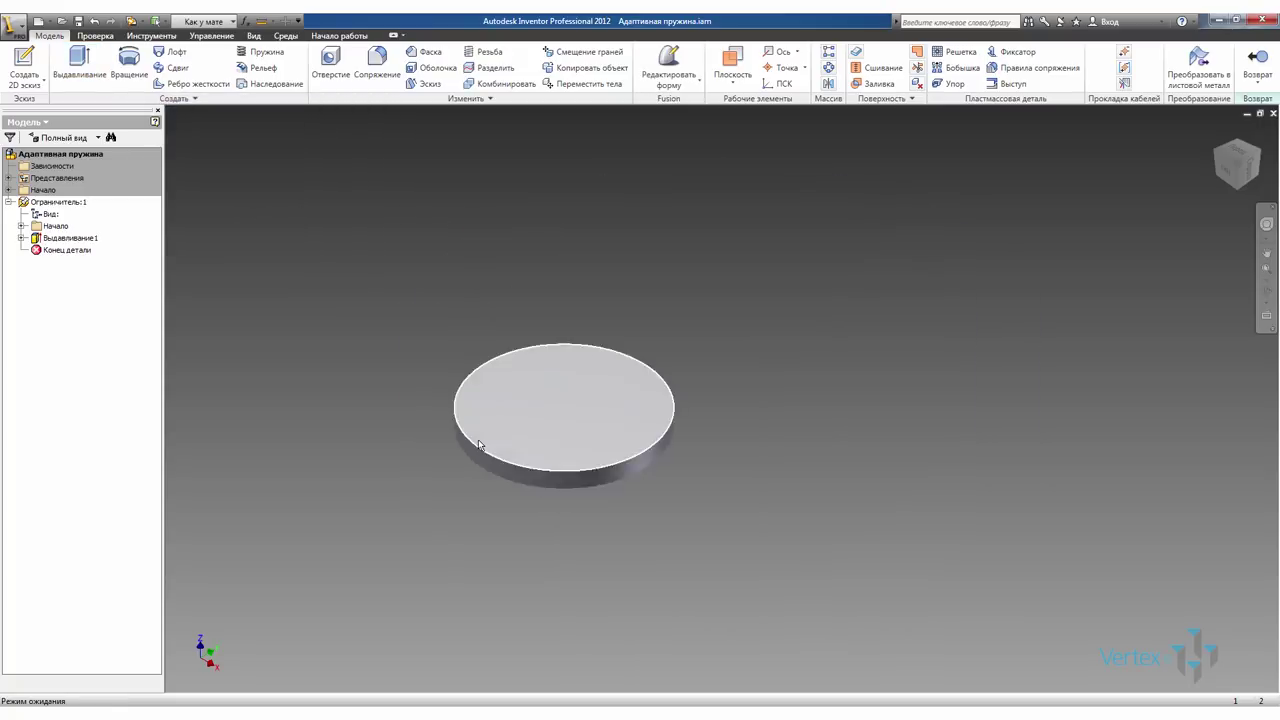
left_click(1257, 70)
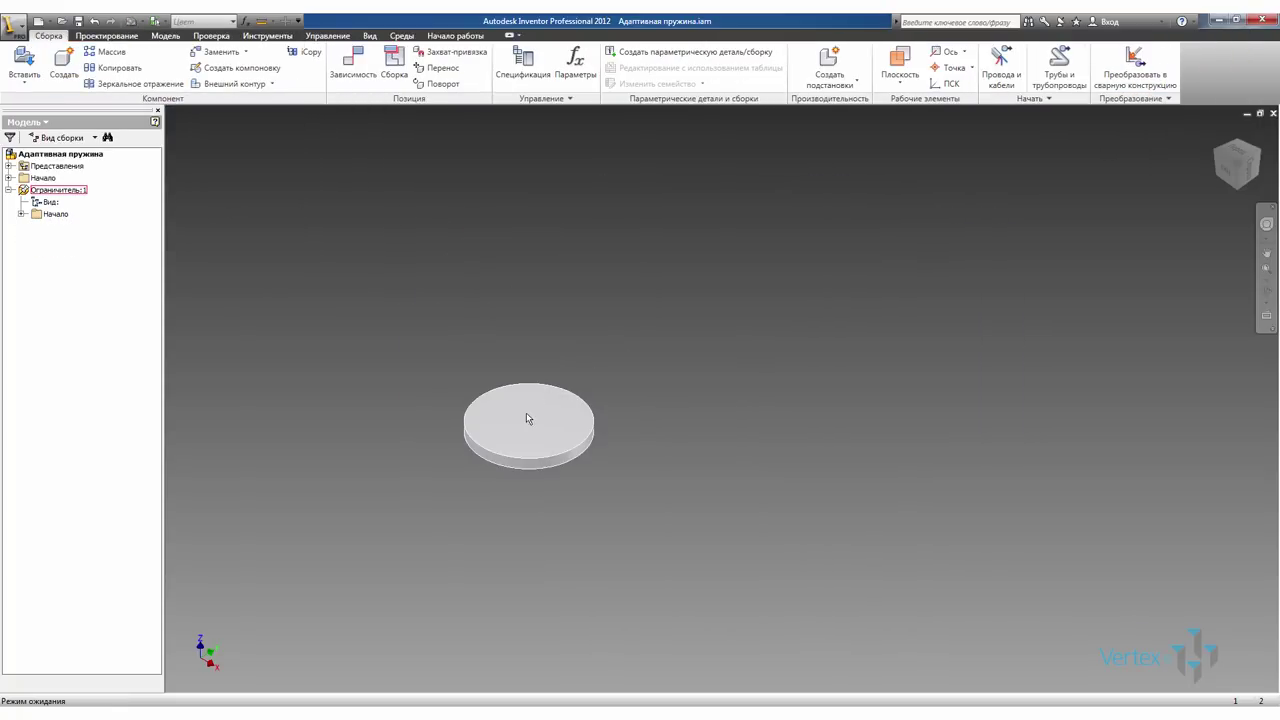
Copy the Ограничитель disc and paste a second instance of it into the assembly
right_click(526, 412)
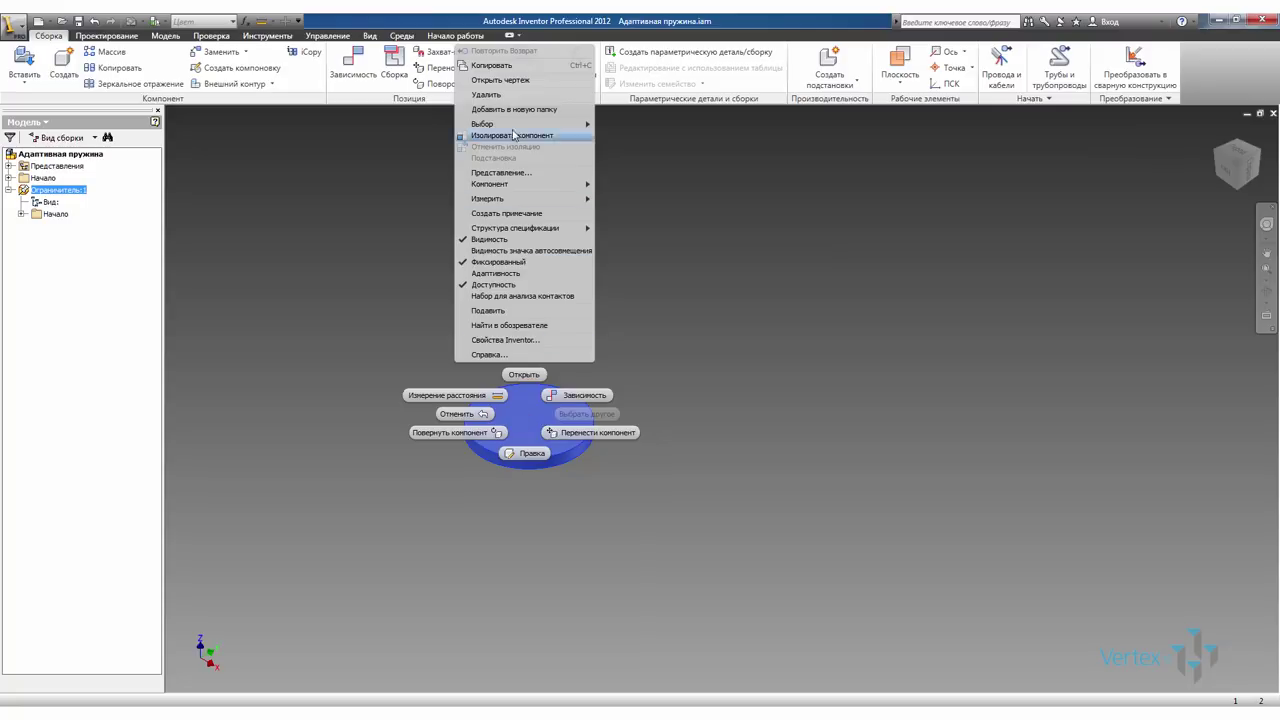
left_click(505, 66)
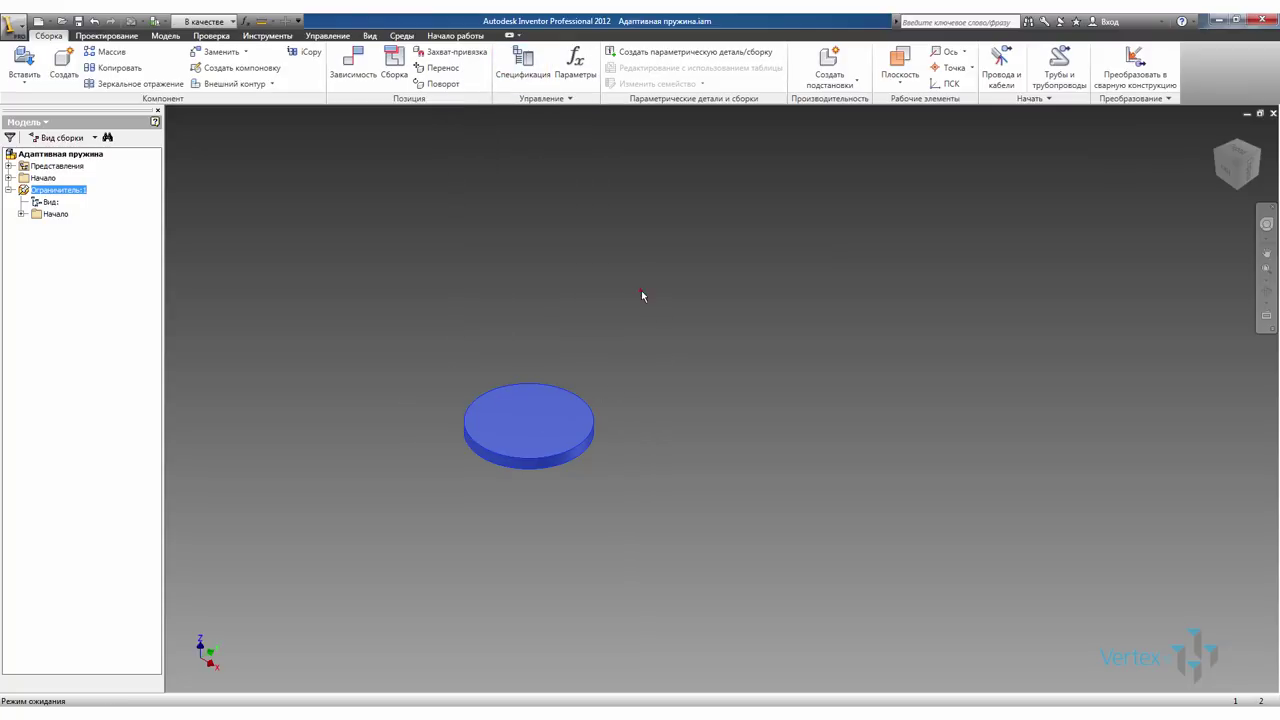
left_click(642, 290)
right_click(642, 234)
left_click(626, 310)
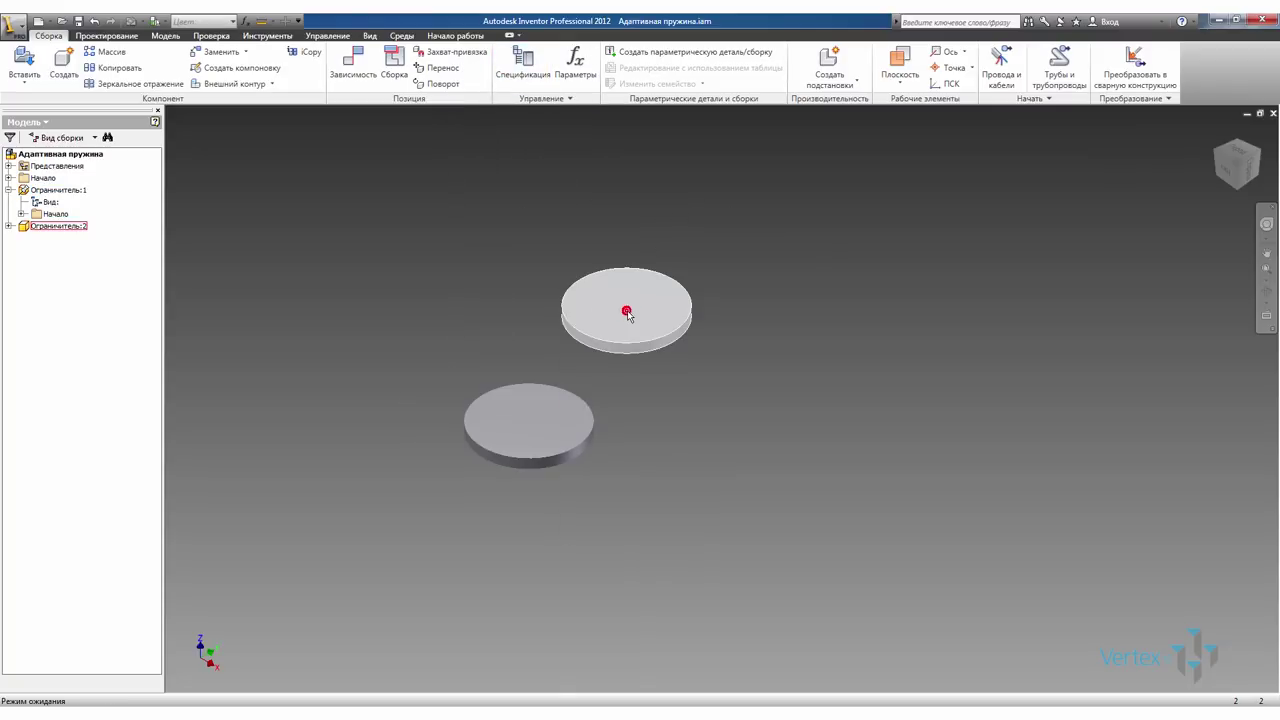
left_click(627, 309)
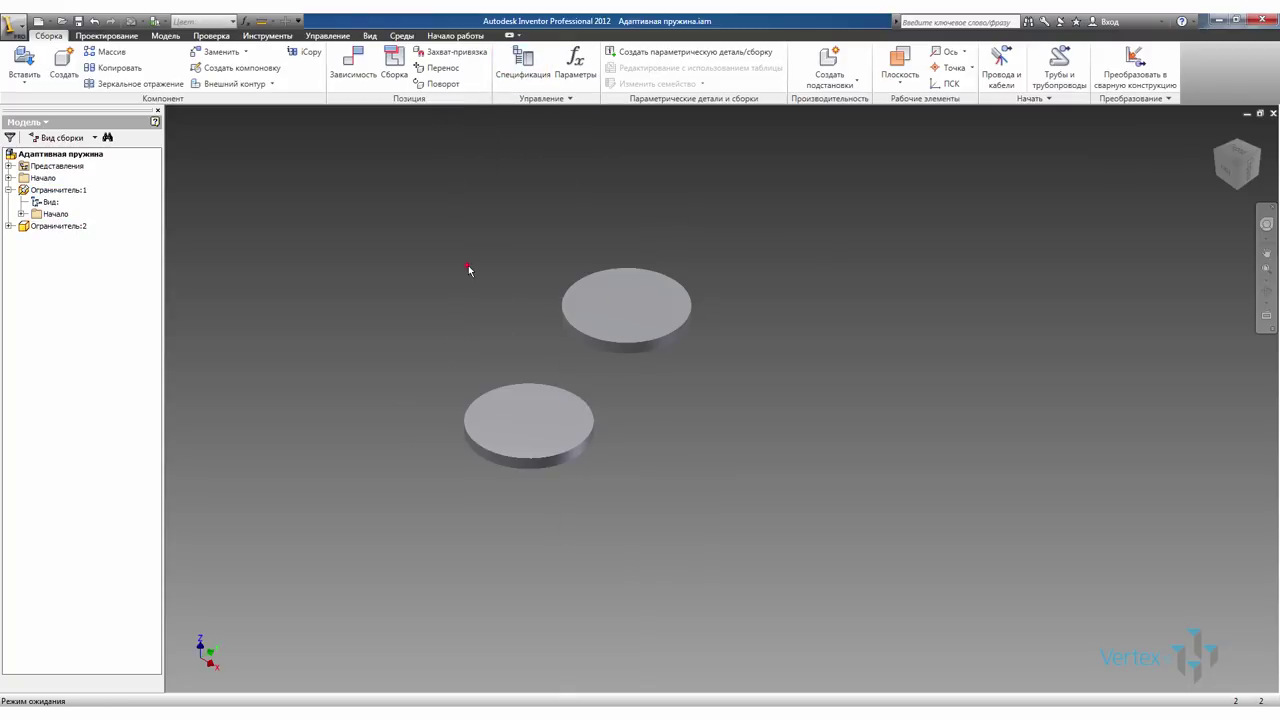
Mate the first disc's top face to the second disc's bottom face with a 200 mm offset
left_click(361, 70)
left_click(529, 399)
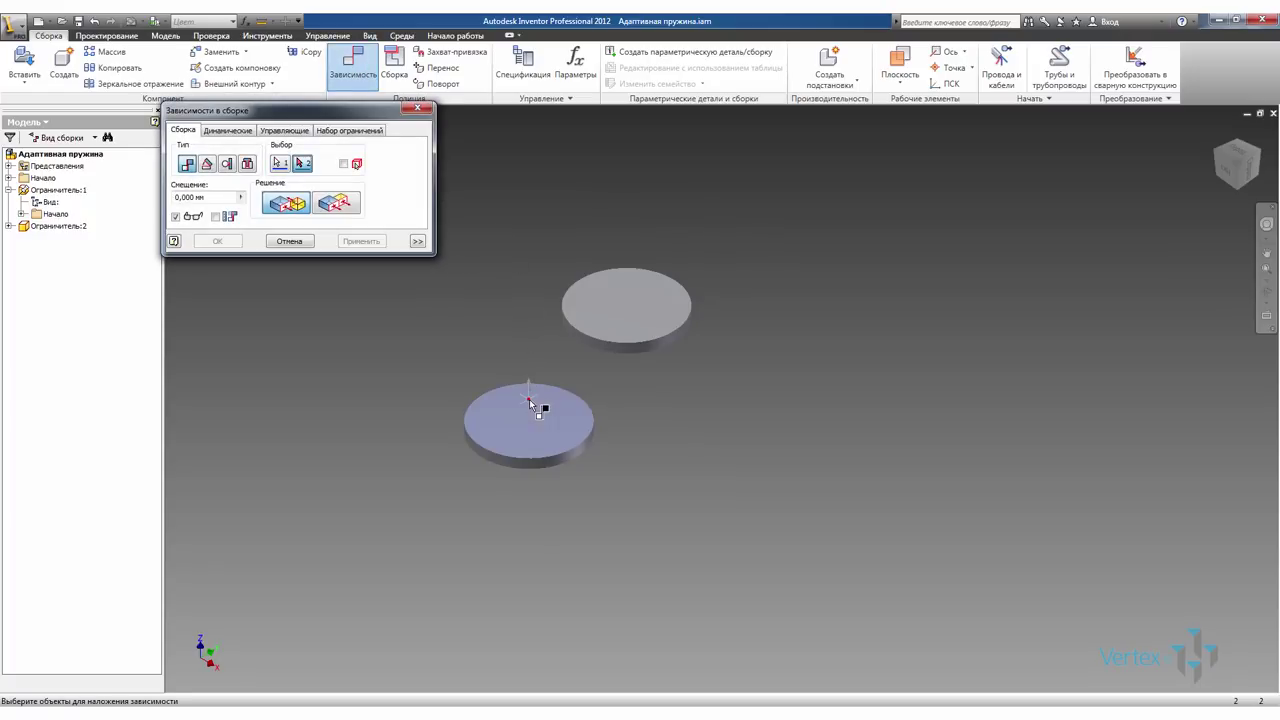
left_click(655, 345)
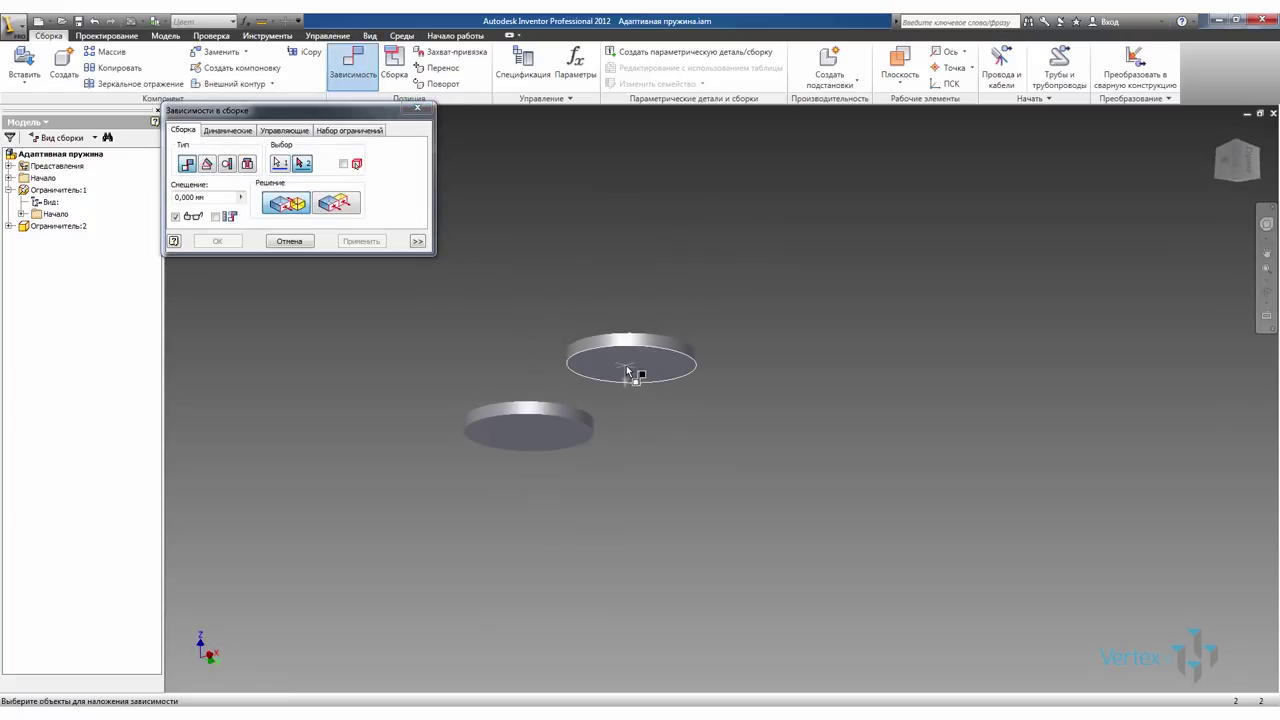
type("200")
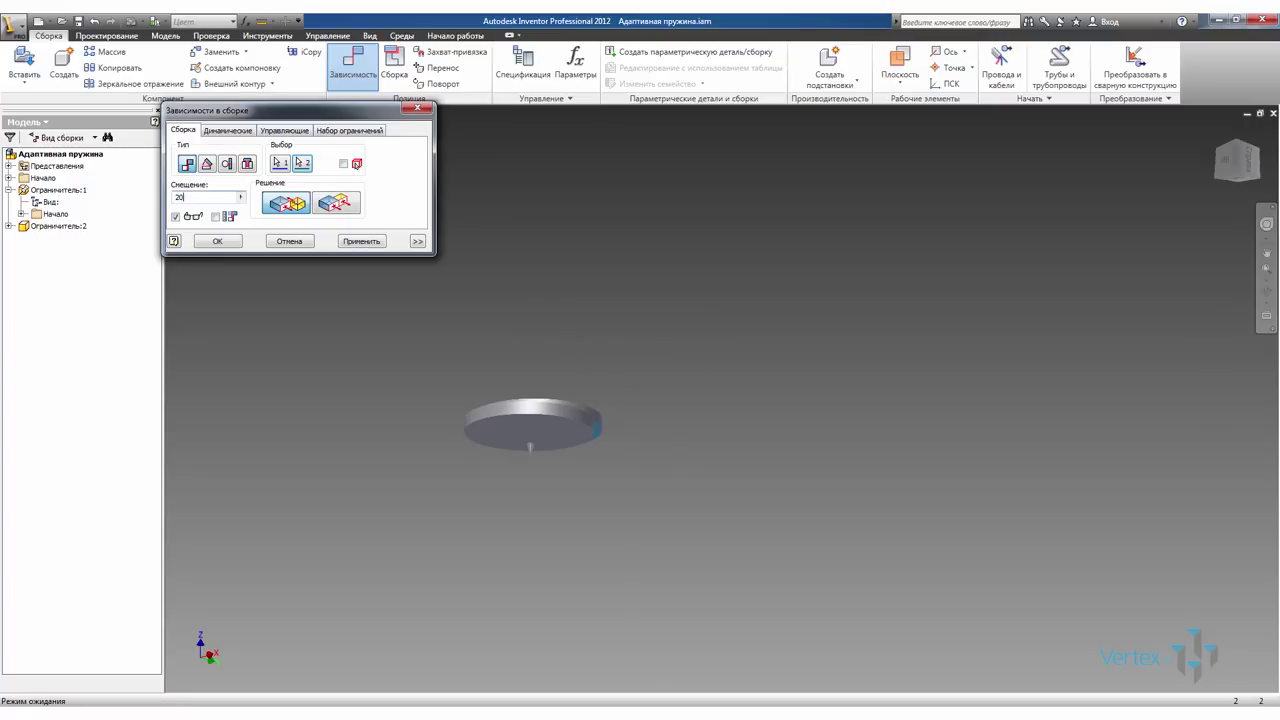
left_click(362, 241)
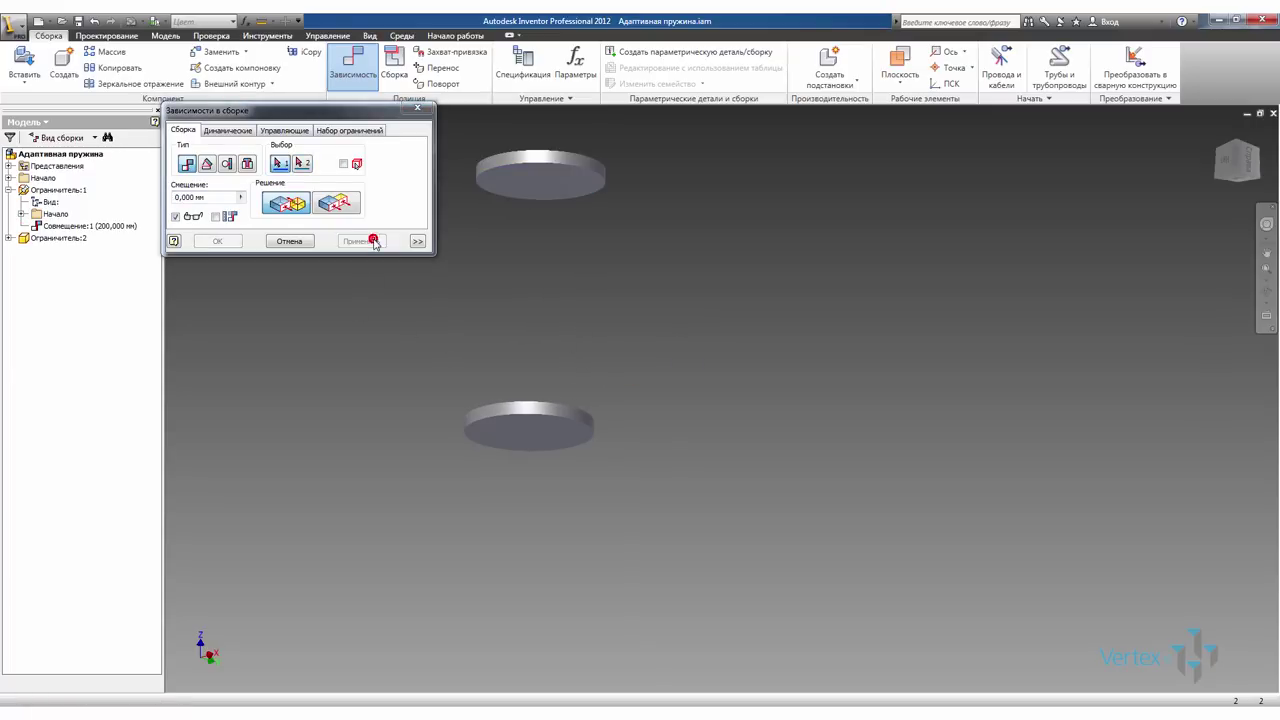
Mate the axes of the two discs with zero offset so they are coaxial, and finish constraining
left_click(577, 414)
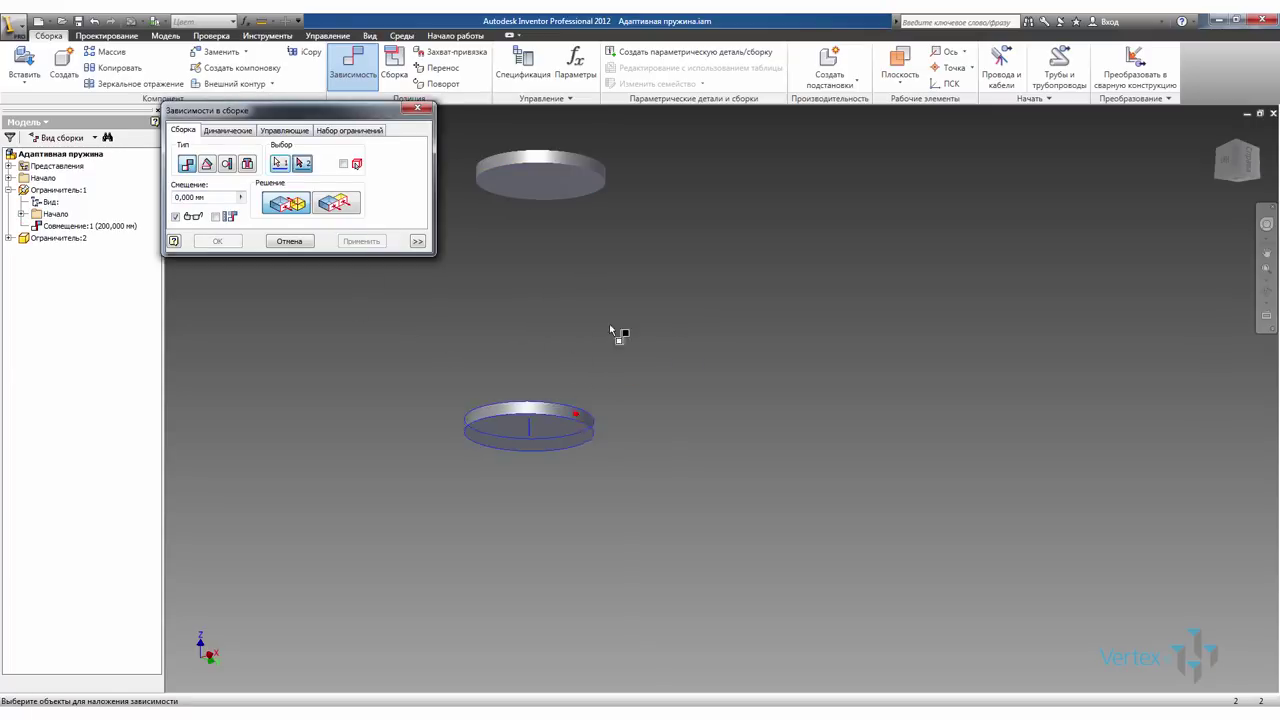
left_click(603, 175)
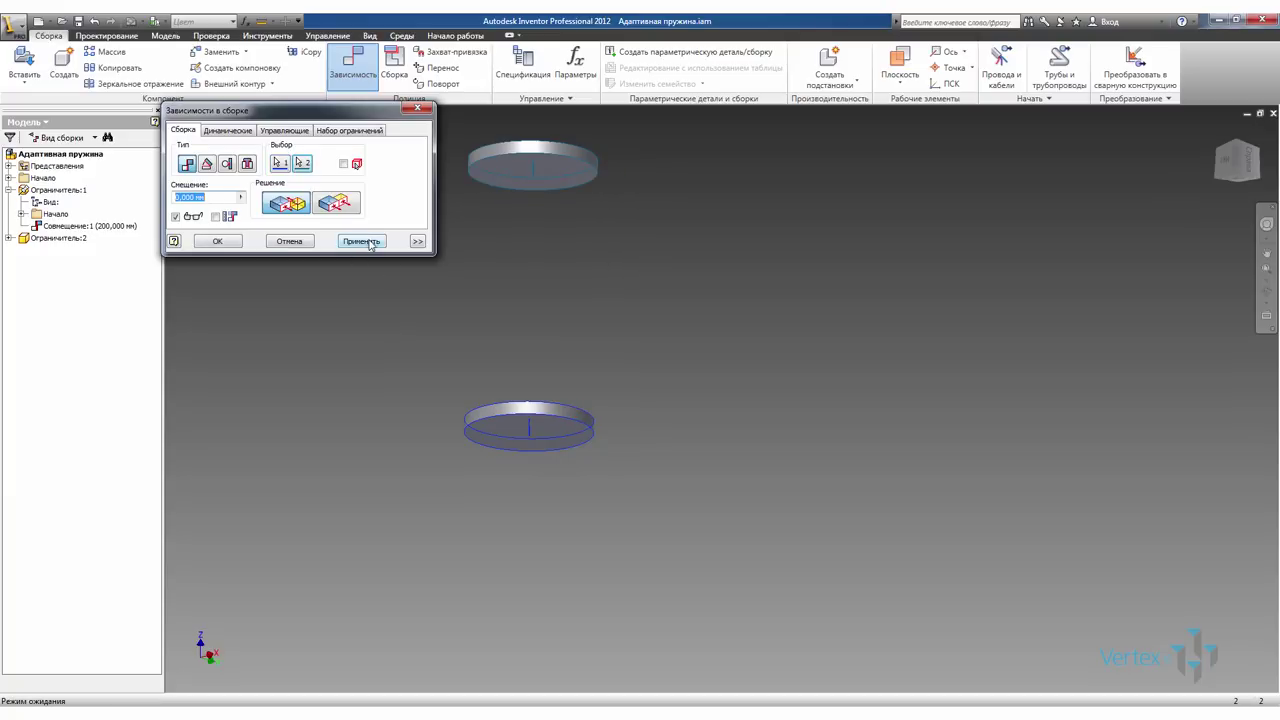
left_click(368, 243)
left_click(418, 108)
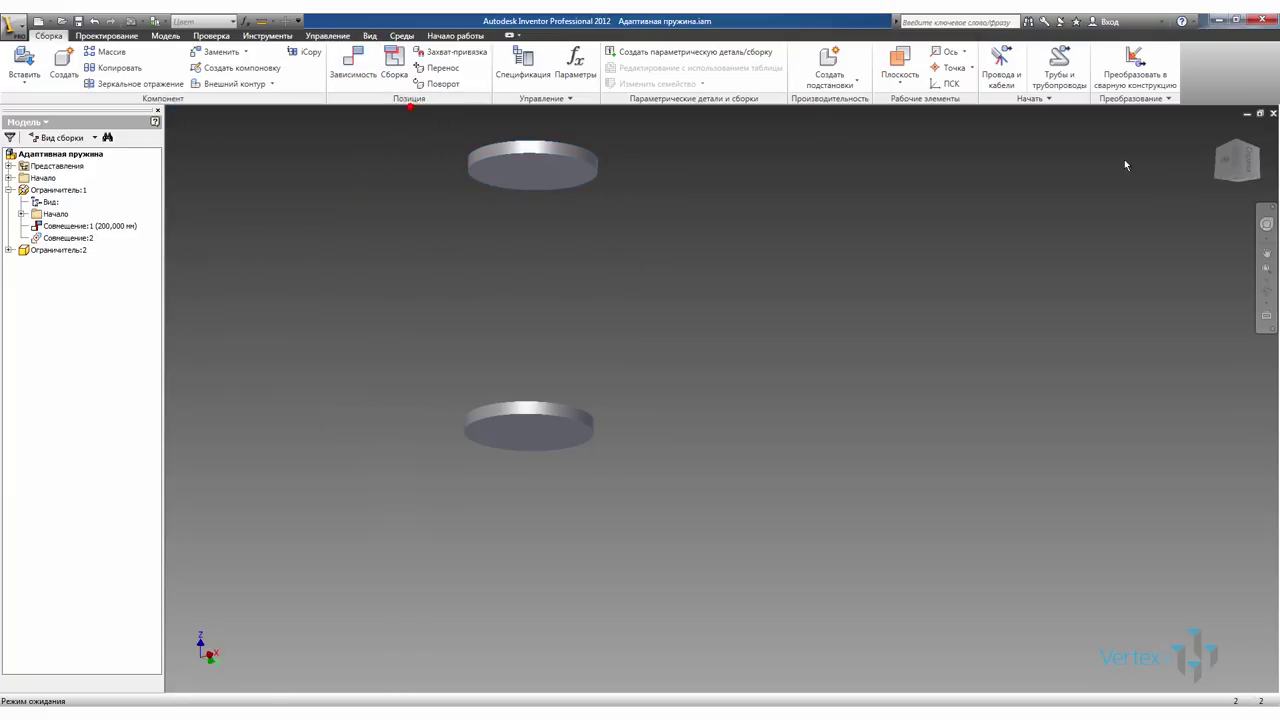
Create a new in-place part named "Пружина" in the assembly from the Обычный.ipt template
left_click(1247, 168)
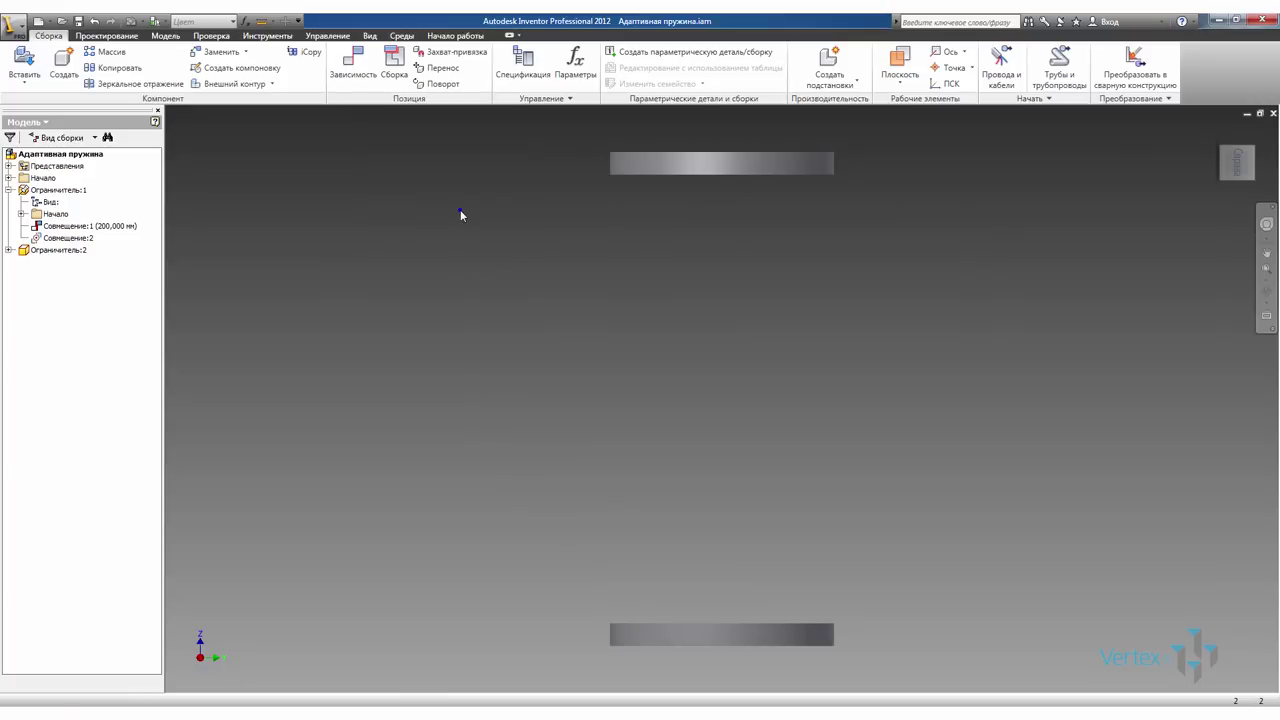
right_click(460, 210)
left_click(460, 250)
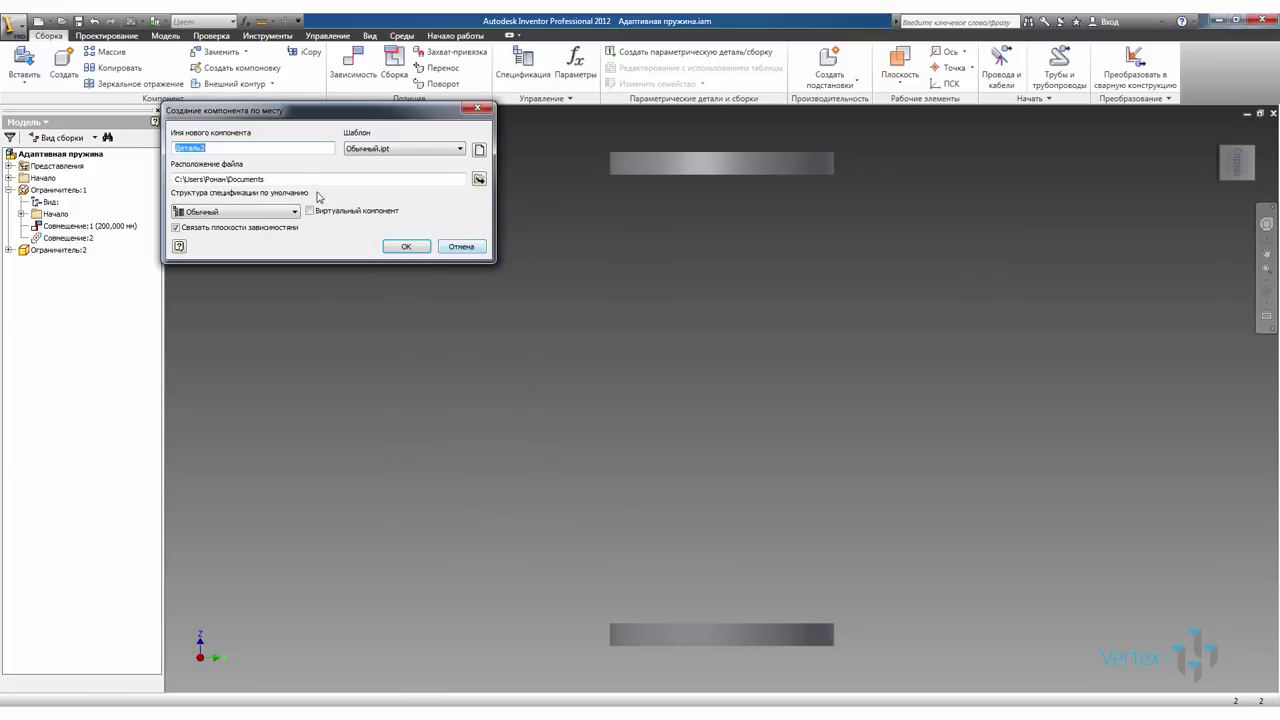
type("Пружина")
left_click(406, 246)
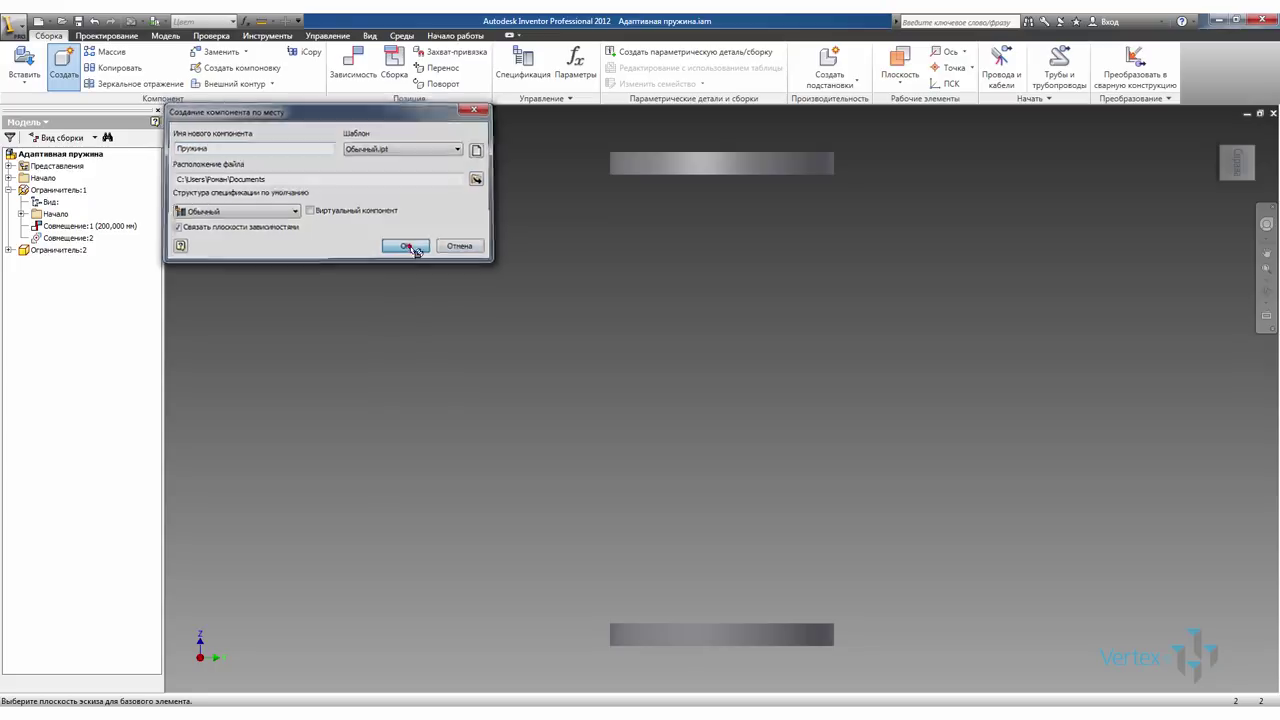
Place the new part's base sketch on the YZ origin plane of the first disc, Ограничитель:1
key("F6")
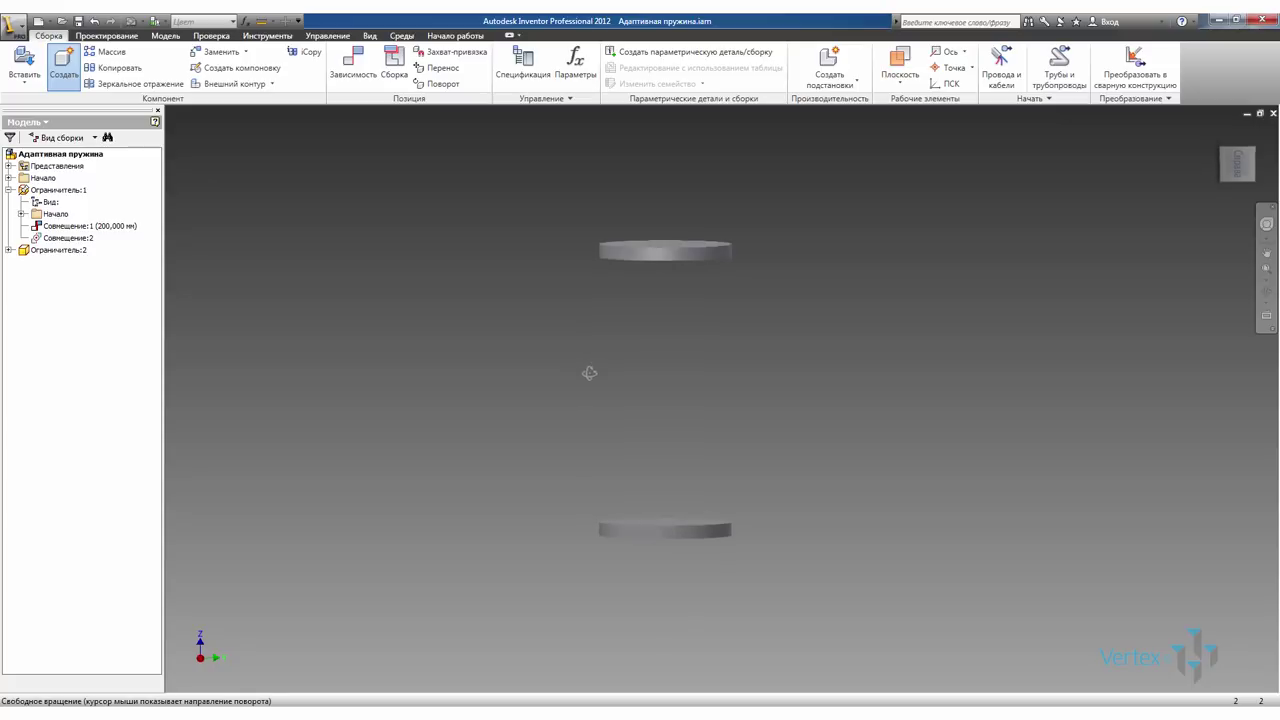
left_click(9, 190)
left_click(9, 190)
left_click(21, 214)
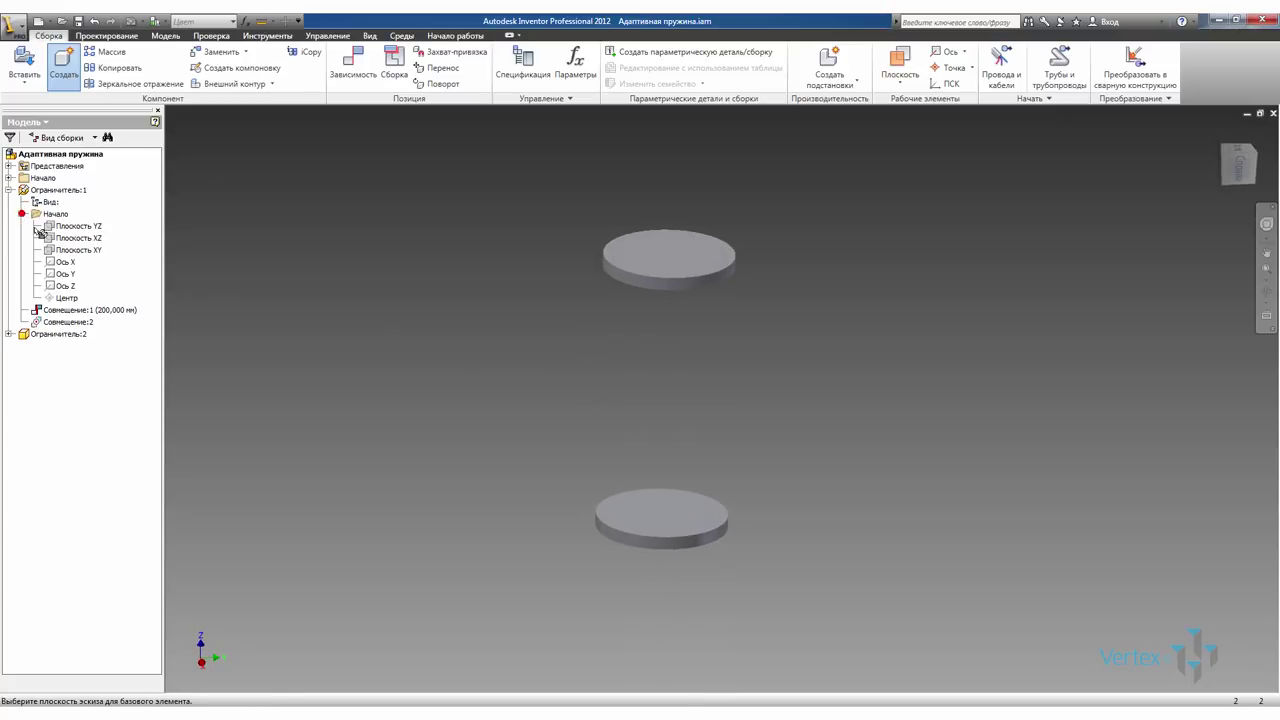
left_click(75, 229)
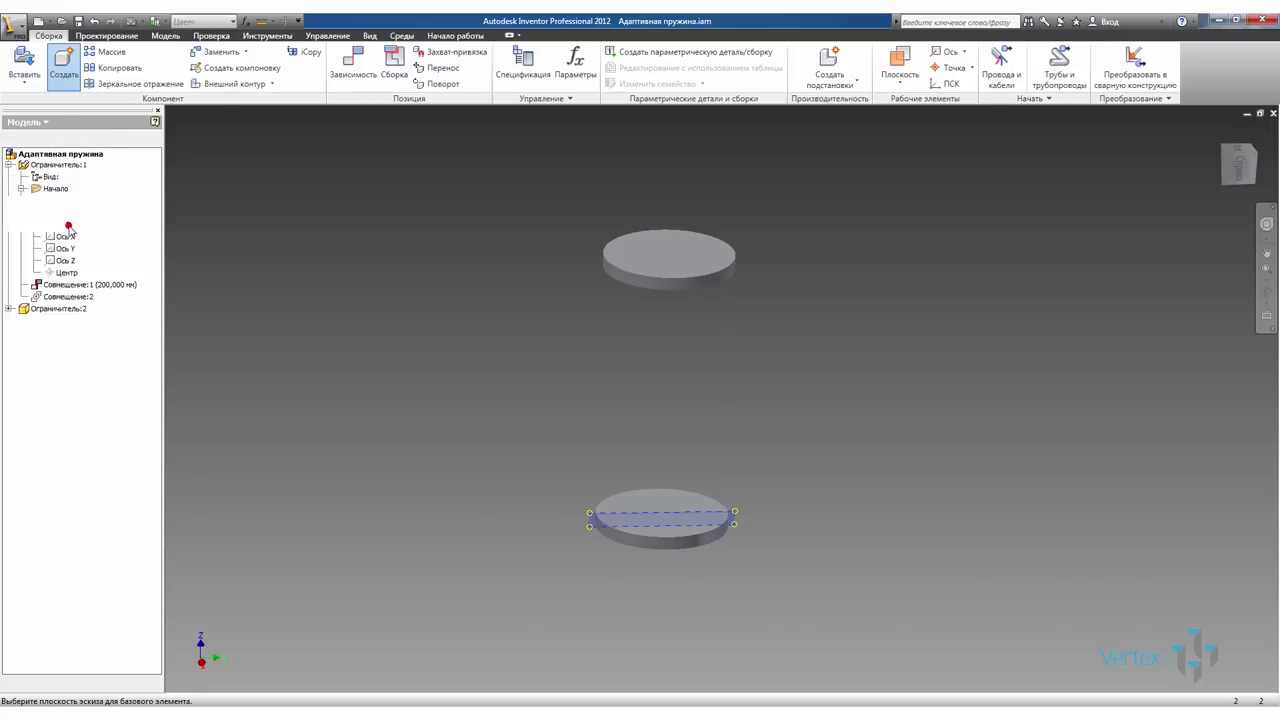
Project the upper disc's bottom face and the lower disc's top face into the spring sketch as lines
left_click(1238, 163)
left_click(378, 60)
left_click(647, 176)
left_click(663, 622)
Project the origin Z axis of the lower disc, Ограничитель:1, into the spring sketch
scroll(649, 477, "down", 5)
middle_click_drag(649, 477, 420, 425, "shift")
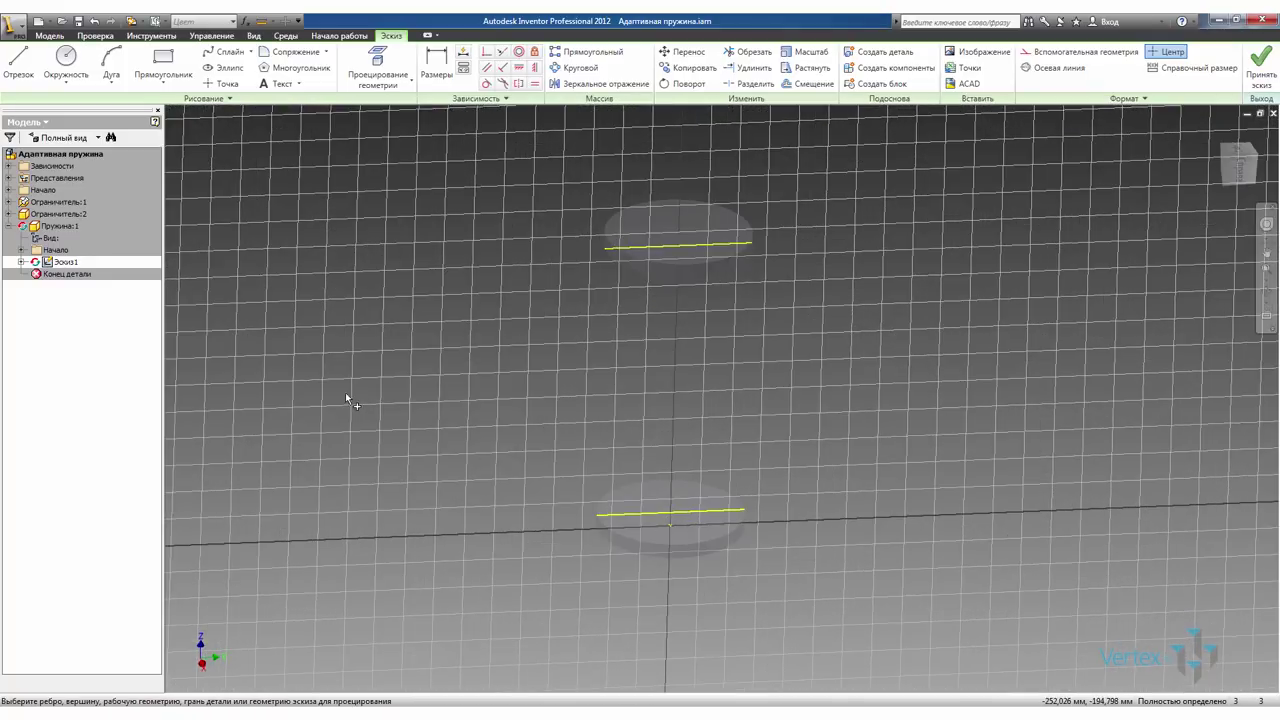
left_click(9, 202)
left_click(22, 240)
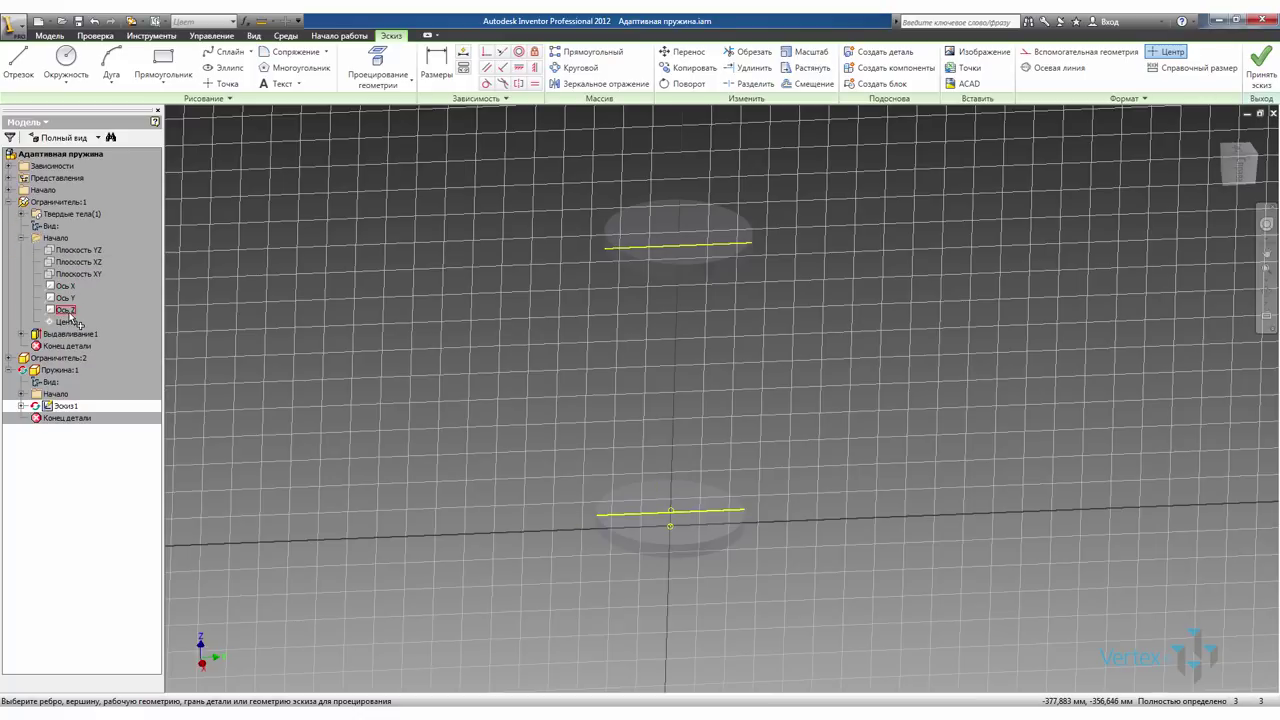
Convert the projected Z axis line in the spring sketch to a centerline
left_click(1241, 179)
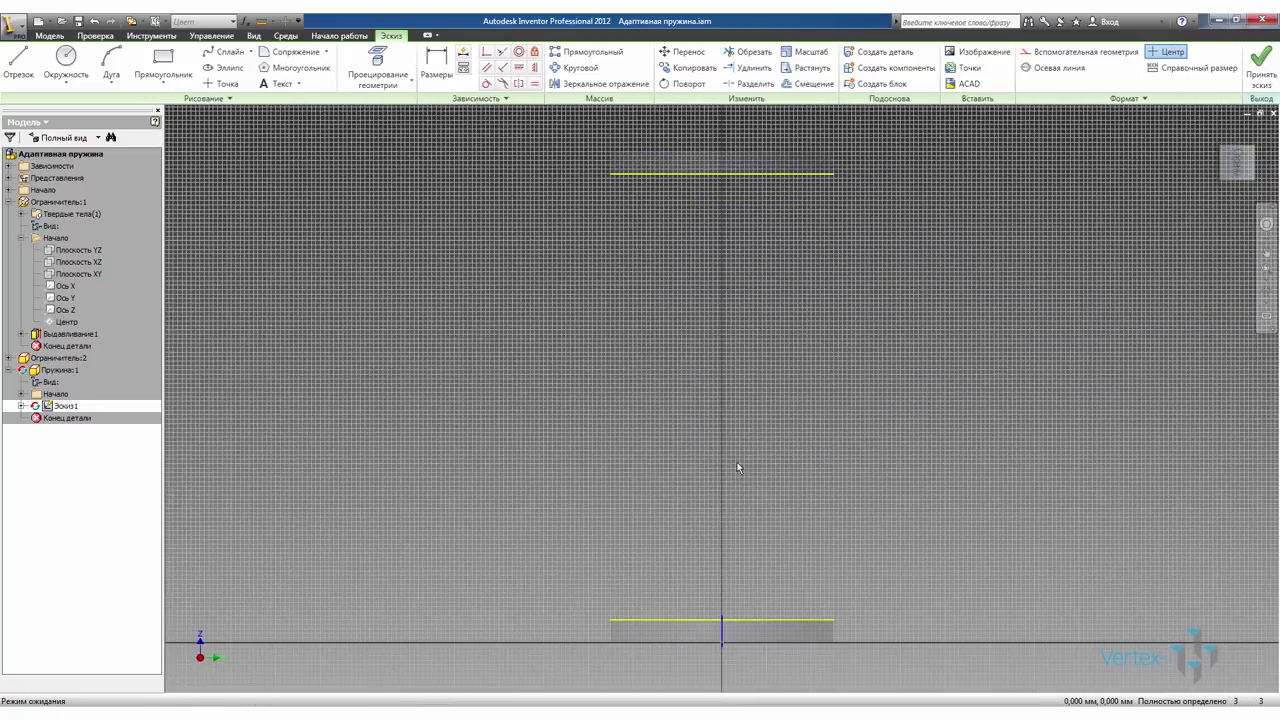
left_click(877, 529)
left_click(1053, 69)
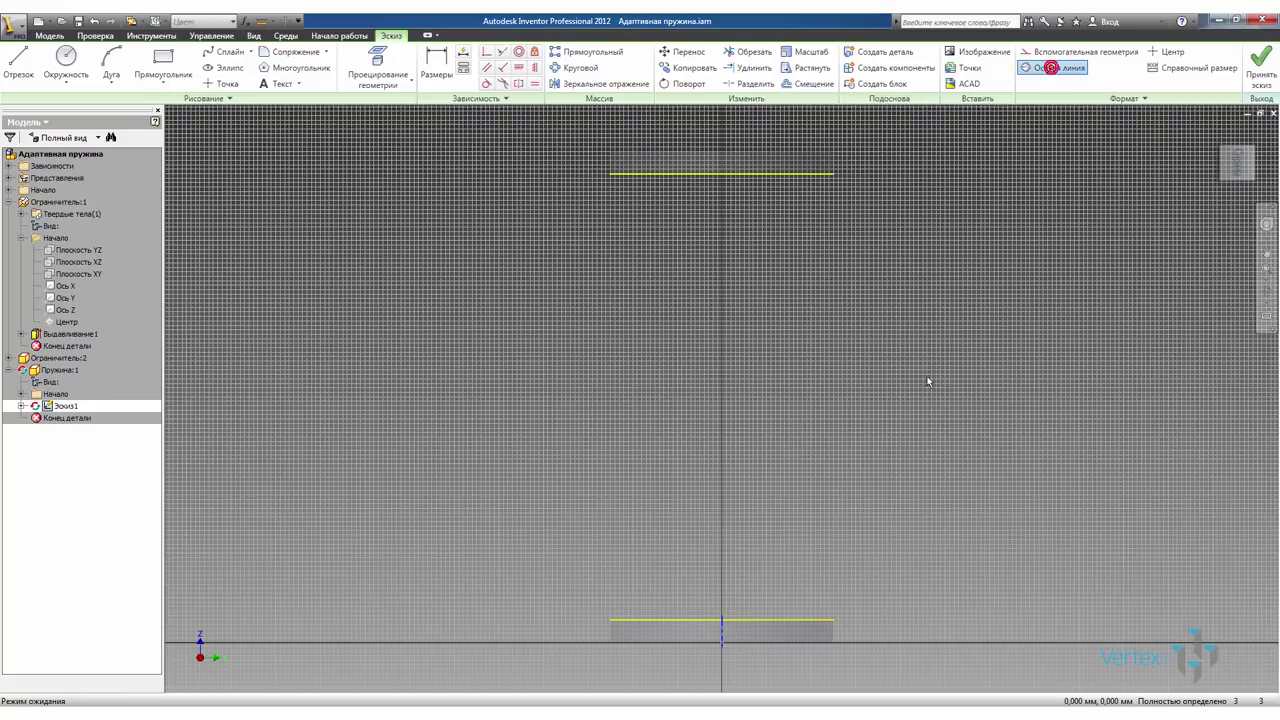
left_click(890, 462)
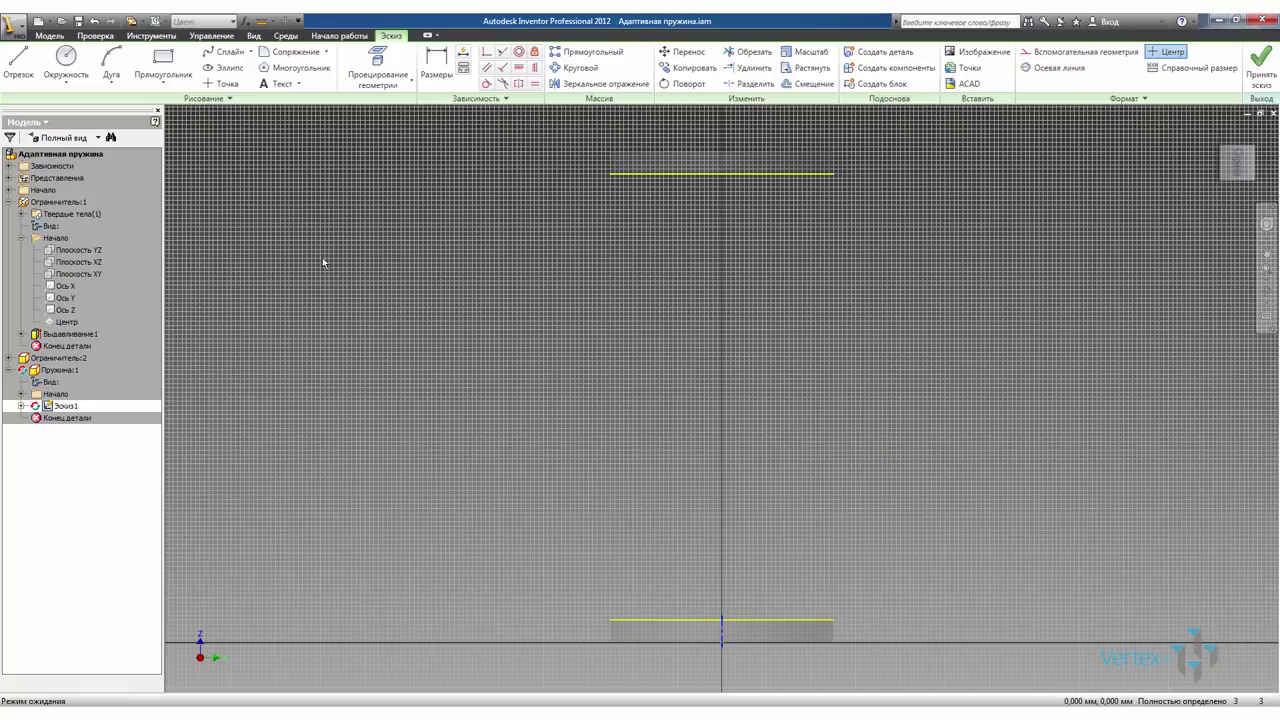
Sketch a 10 mm diameter circle above the lower projected line, about 29 mm to the left of the centerline
left_click(66, 62)
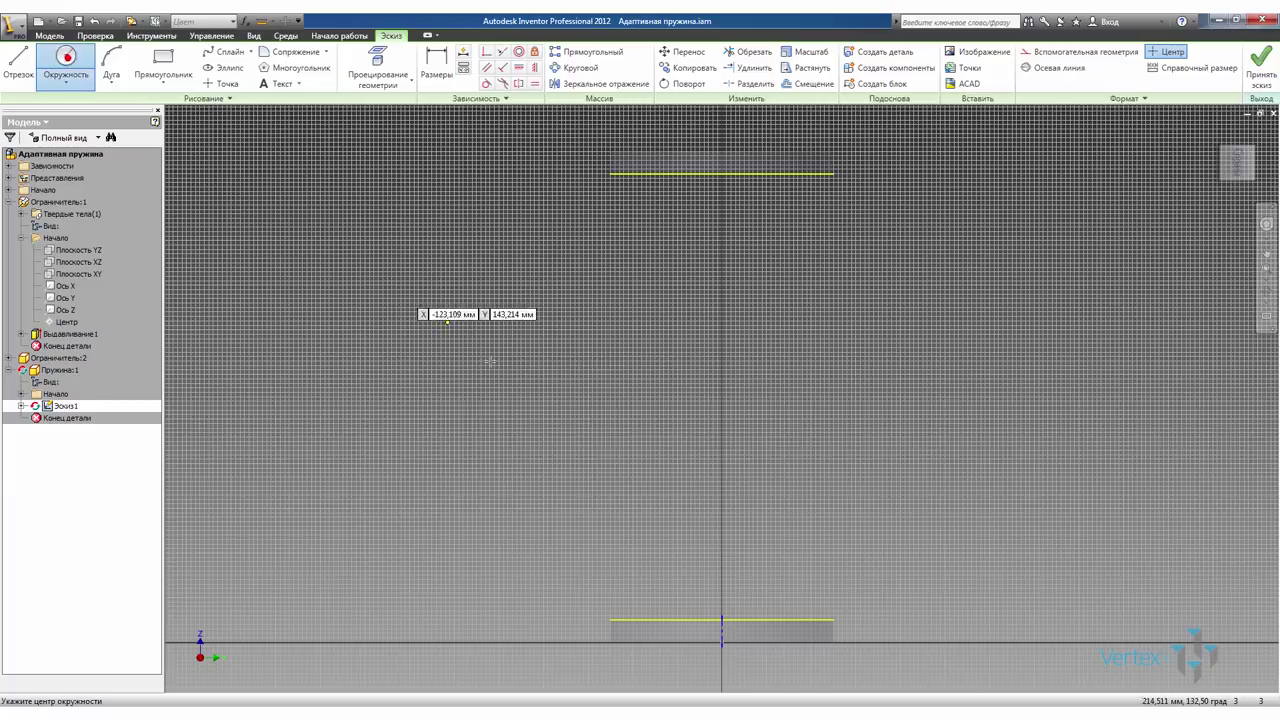
left_click(656, 581)
type("10")
key("Return")
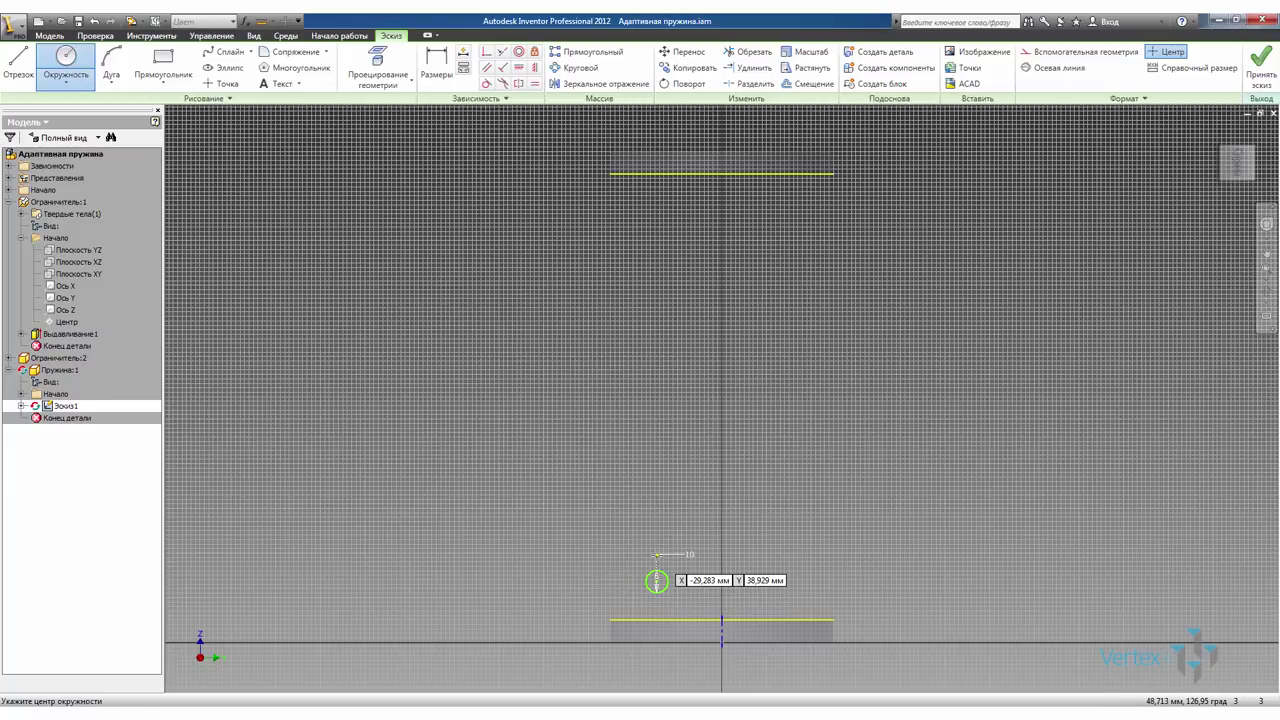
Make the 10 mm circle tangent to the projected line of the lower disc's top face
left_click(486, 84)
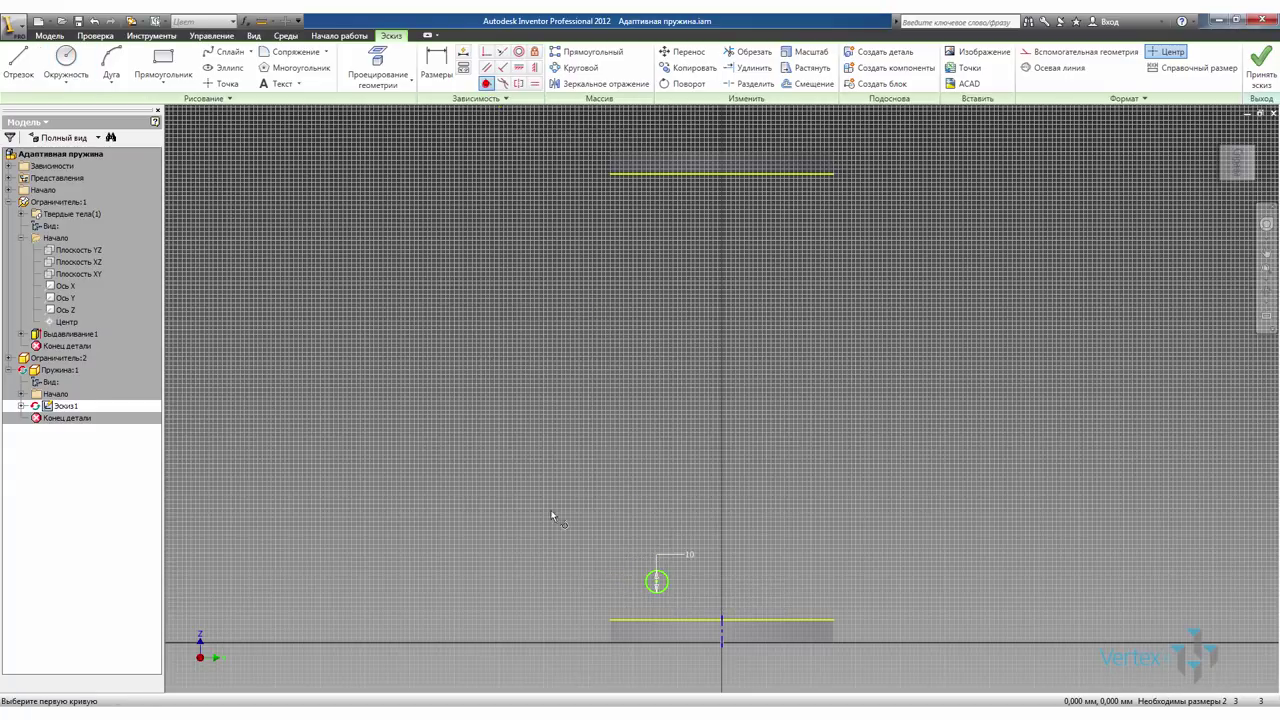
left_click(663, 590)
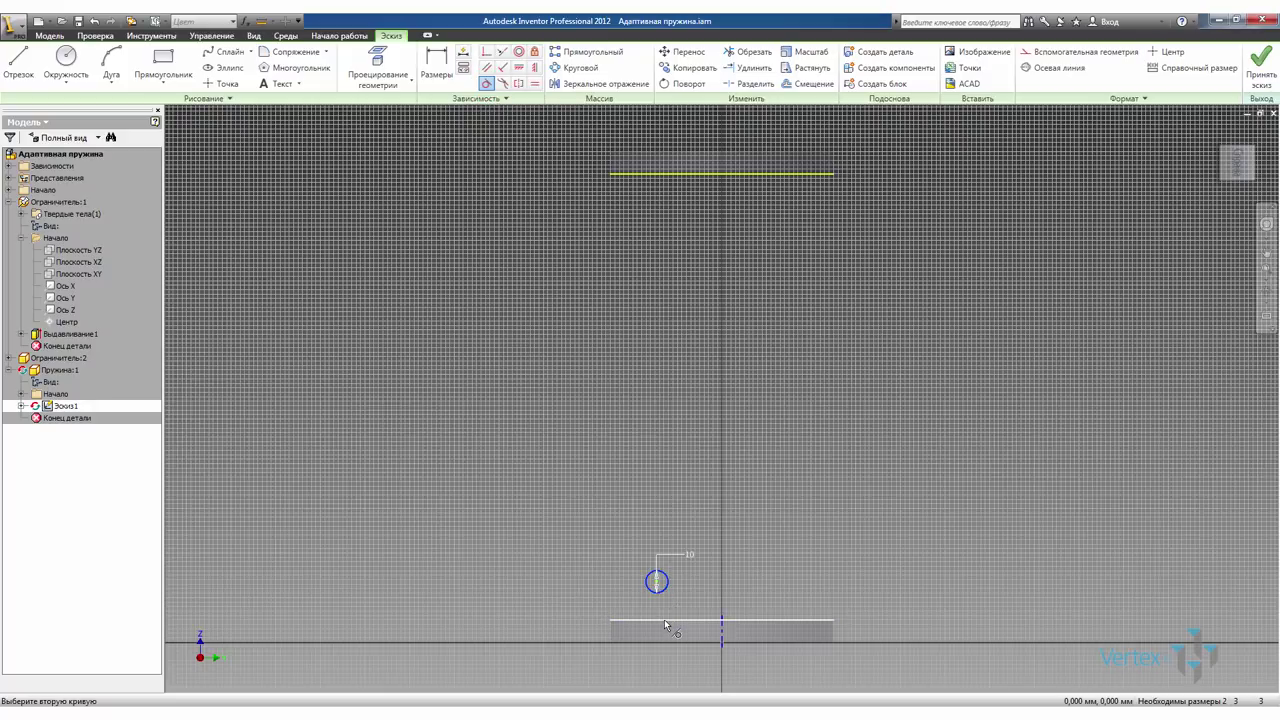
left_click(665, 620)
Dimension the circle's center across the centerline as a diameter of 80 mm
left_click(437, 67)
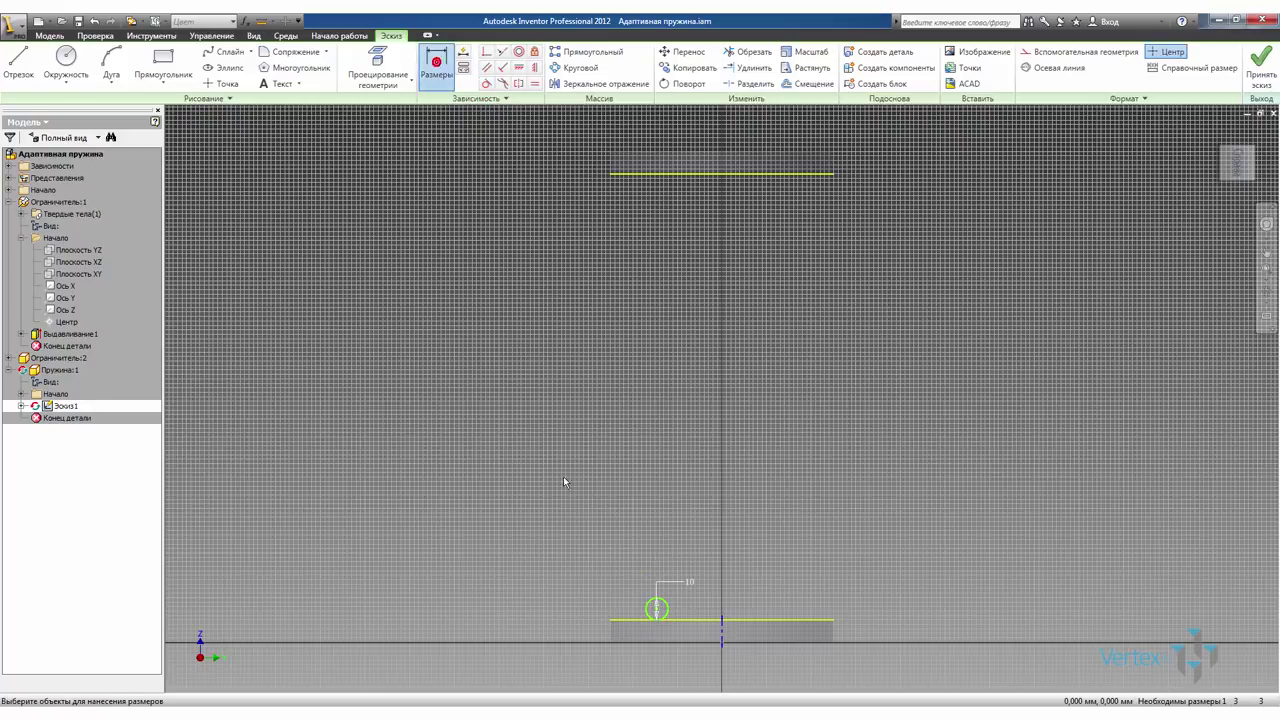
left_click(657, 610)
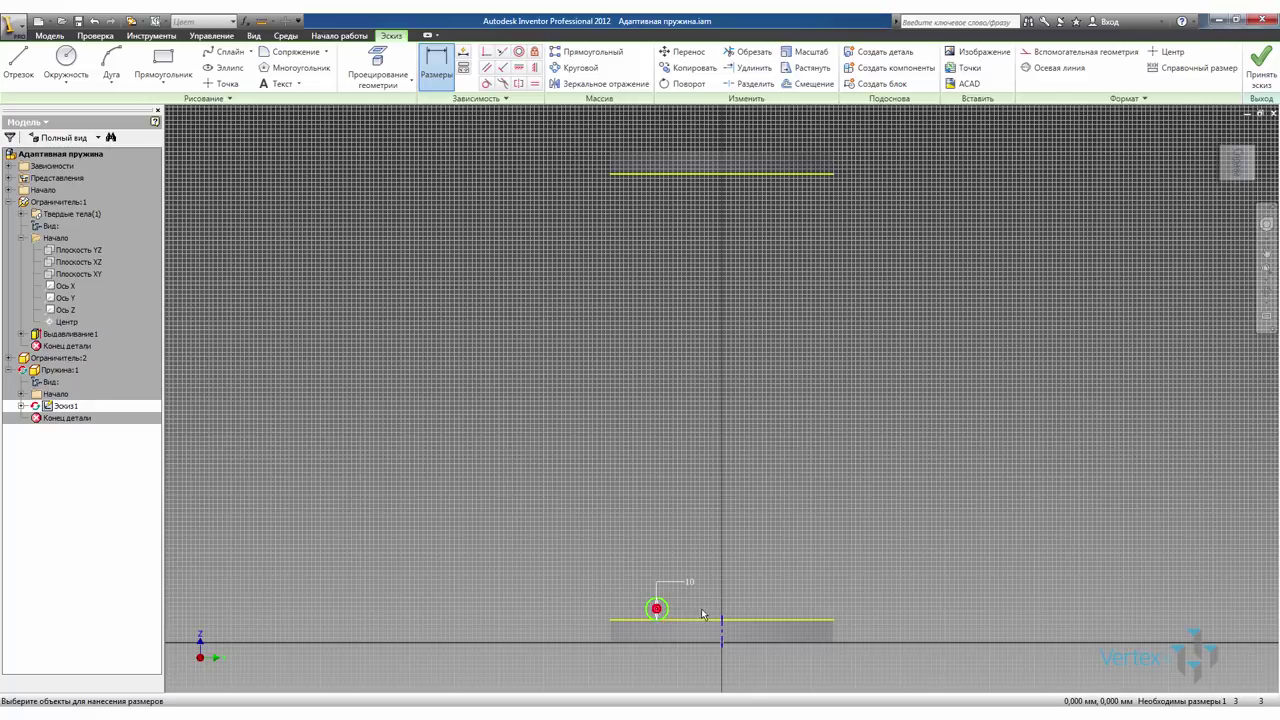
left_click(718, 624)
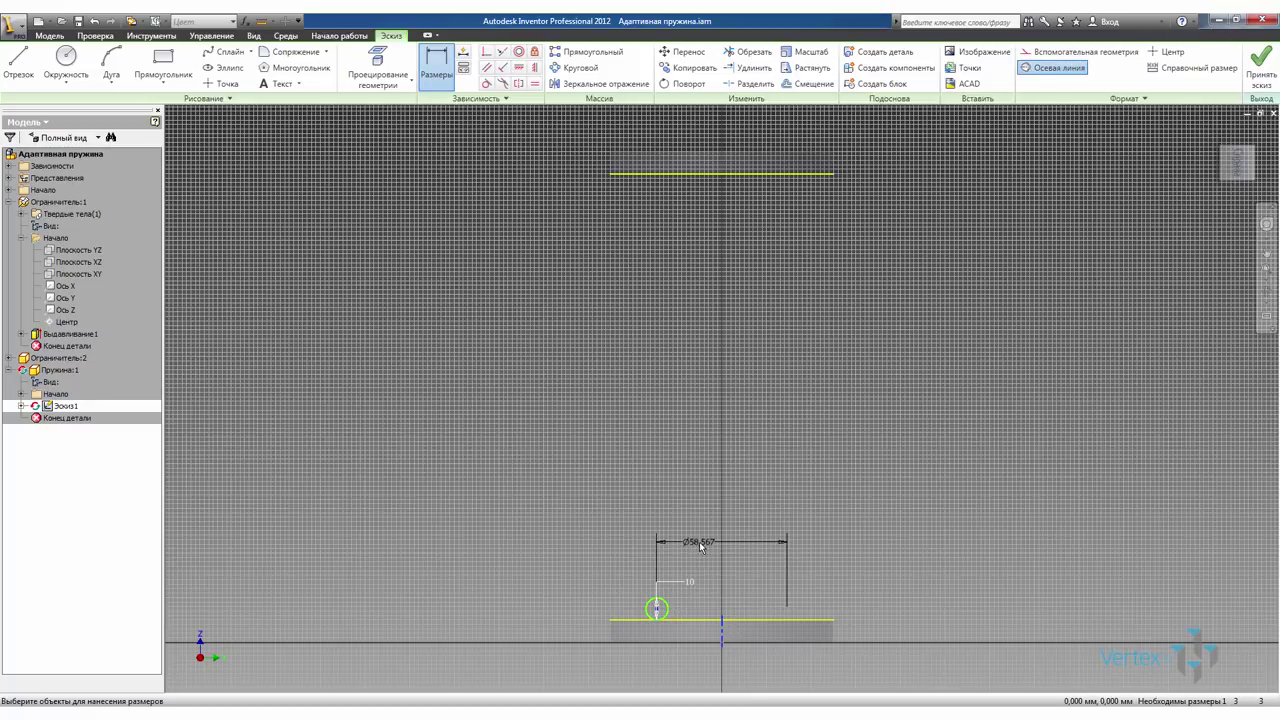
left_click(697, 541)
type("80")
key("Return")
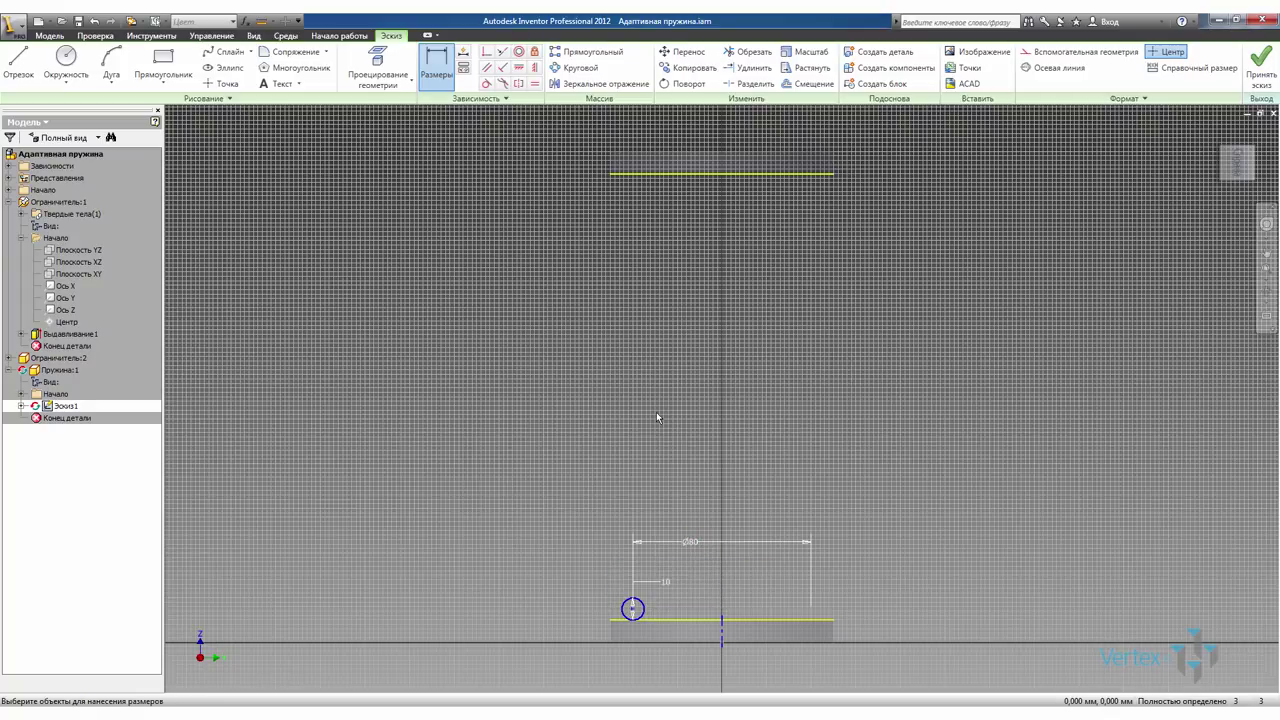
Add a driven dimension between the upper and lower projected lines, accepting it as a reference, and finish the spring sketch
left_click(438, 70)
left_click(823, 178)
left_click(741, 621)
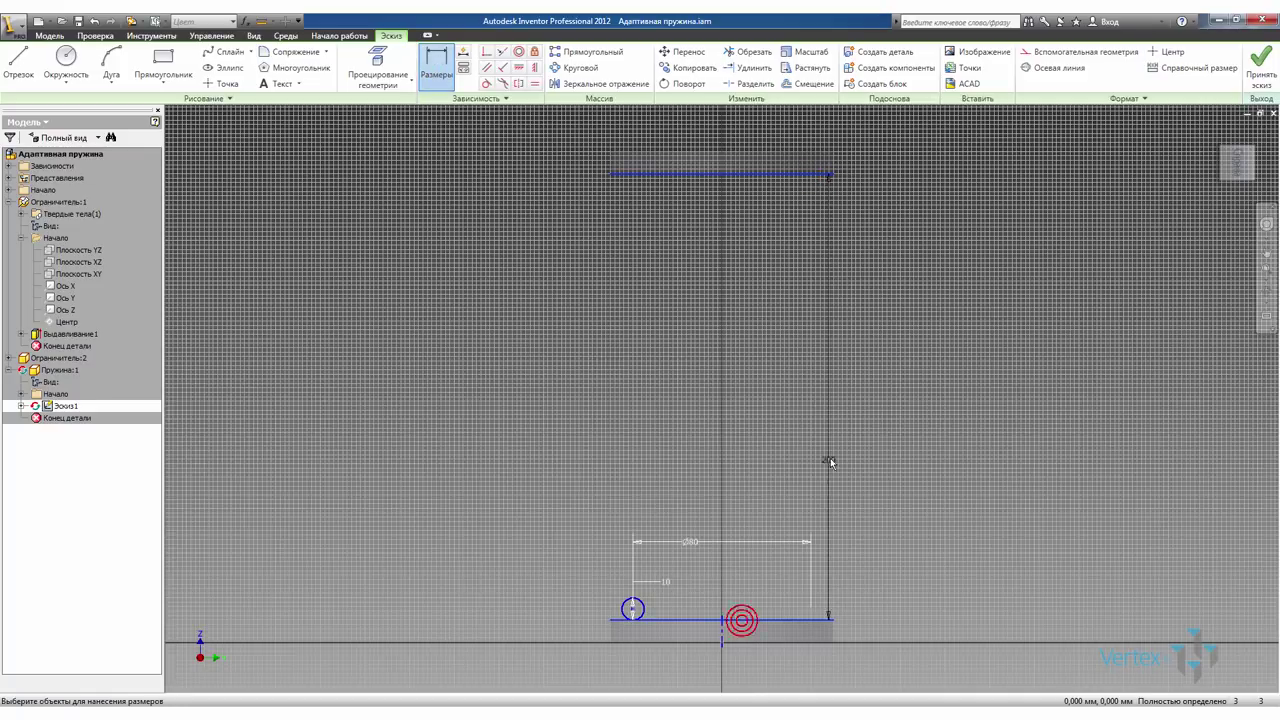
left_click(886, 393)
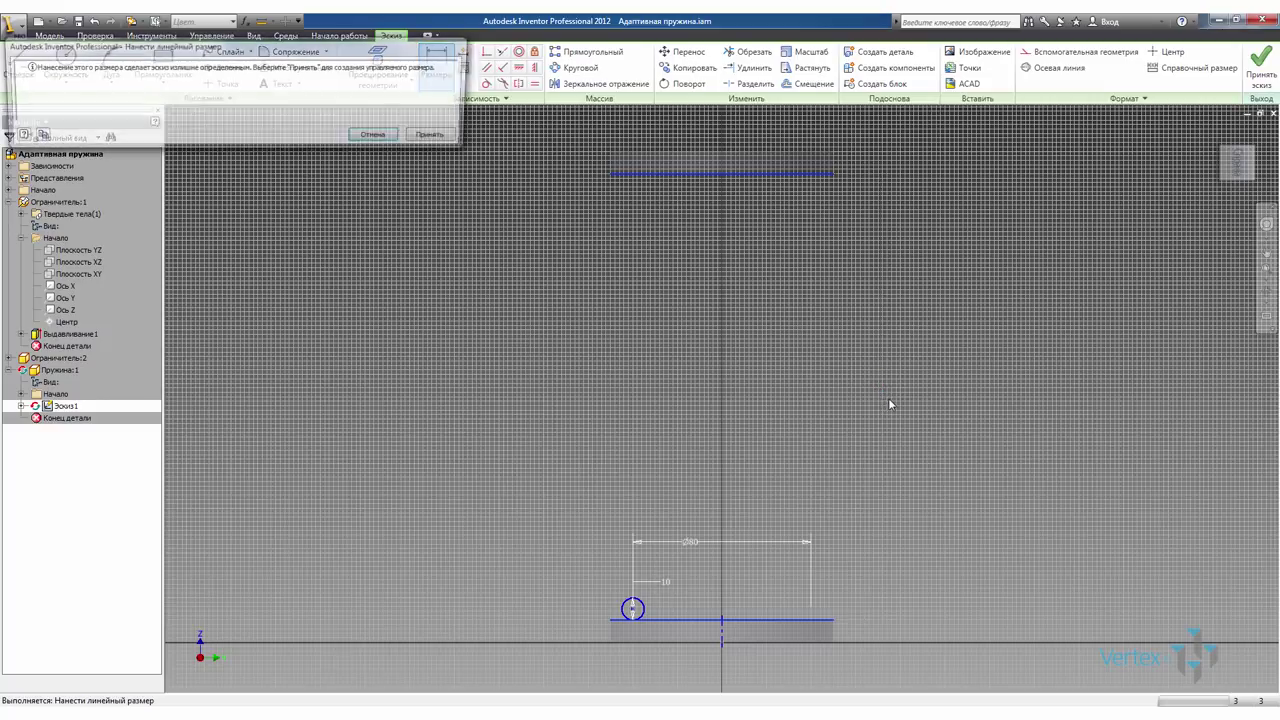
left_click(438, 136)
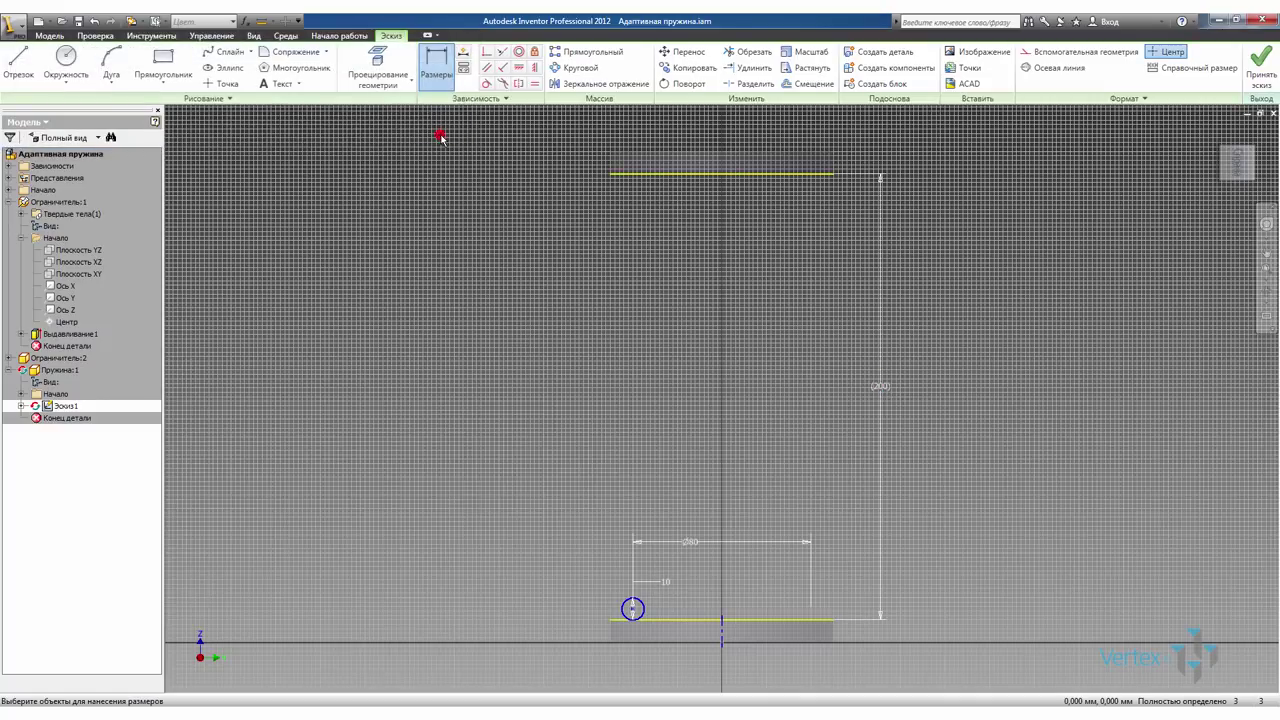
left_click(1261, 68)
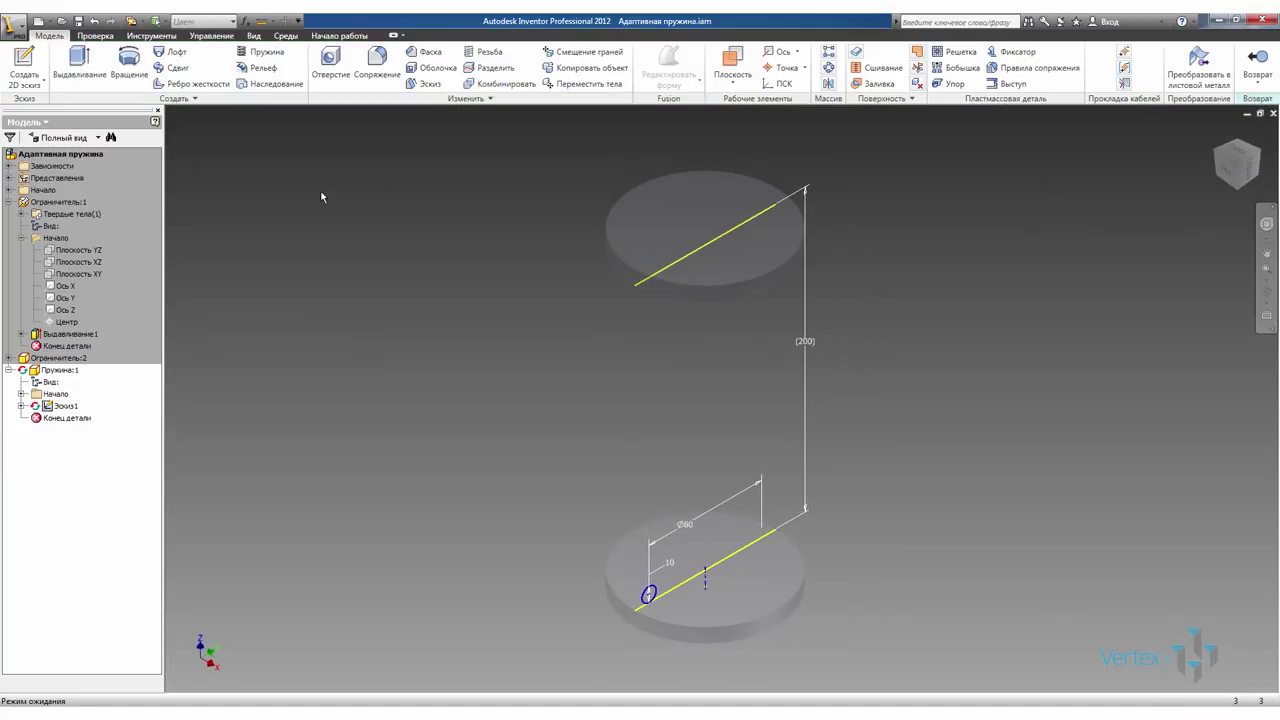
Start a Coil feature from the circle profile, using the projected Z centerline as its axis
left_click(269, 55)
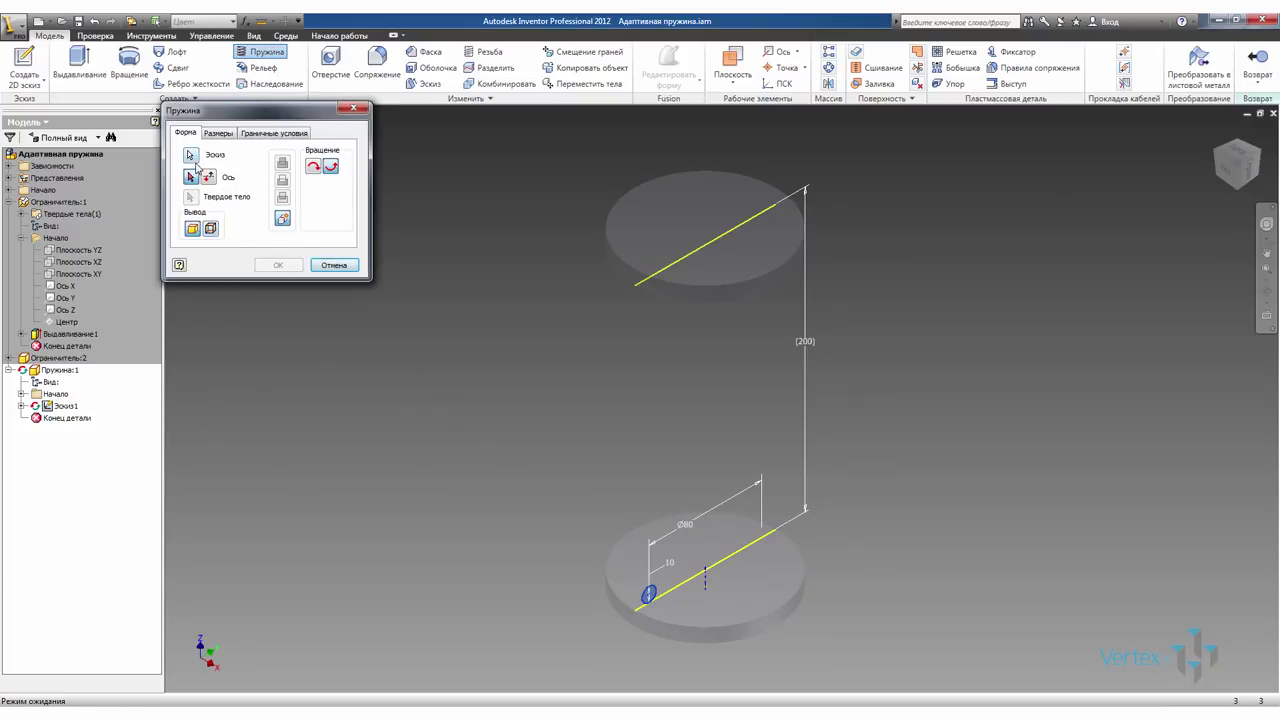
scroll(651, 583, "up", 5)
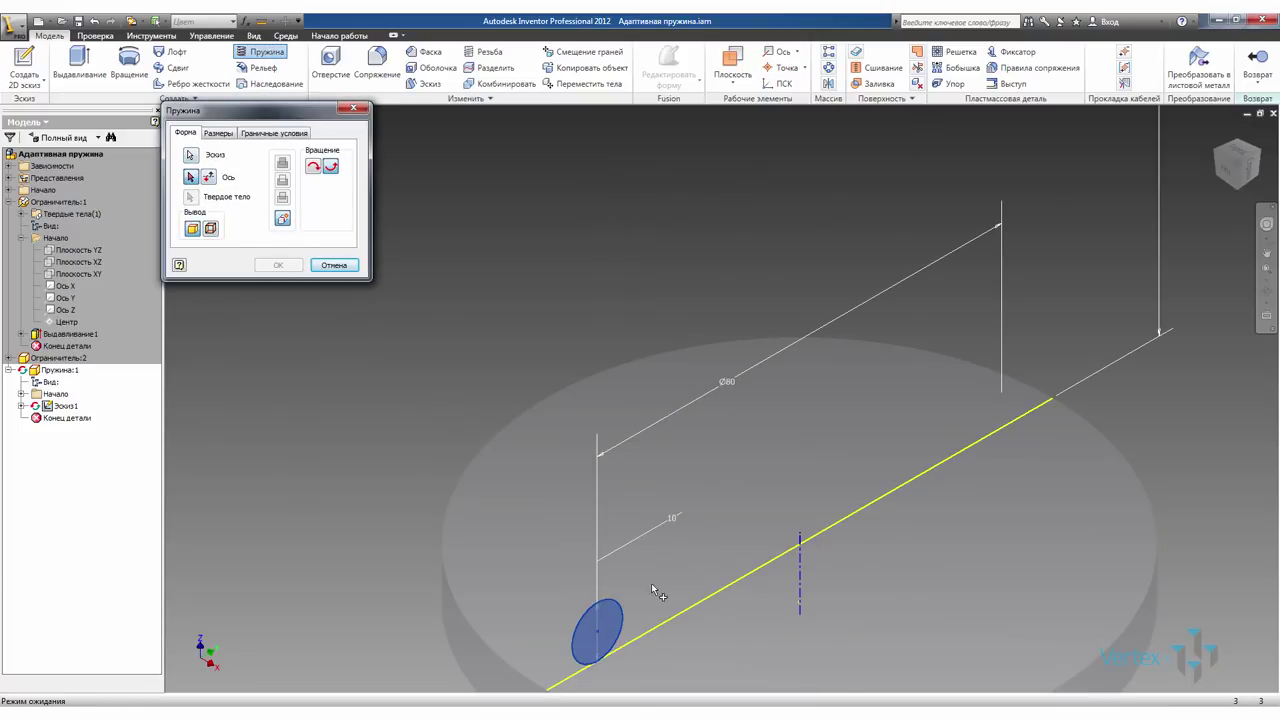
left_click(800, 582)
scroll(764, 437, "down", 4)
middle_click_drag(714, 380, 676, 359, "shift")
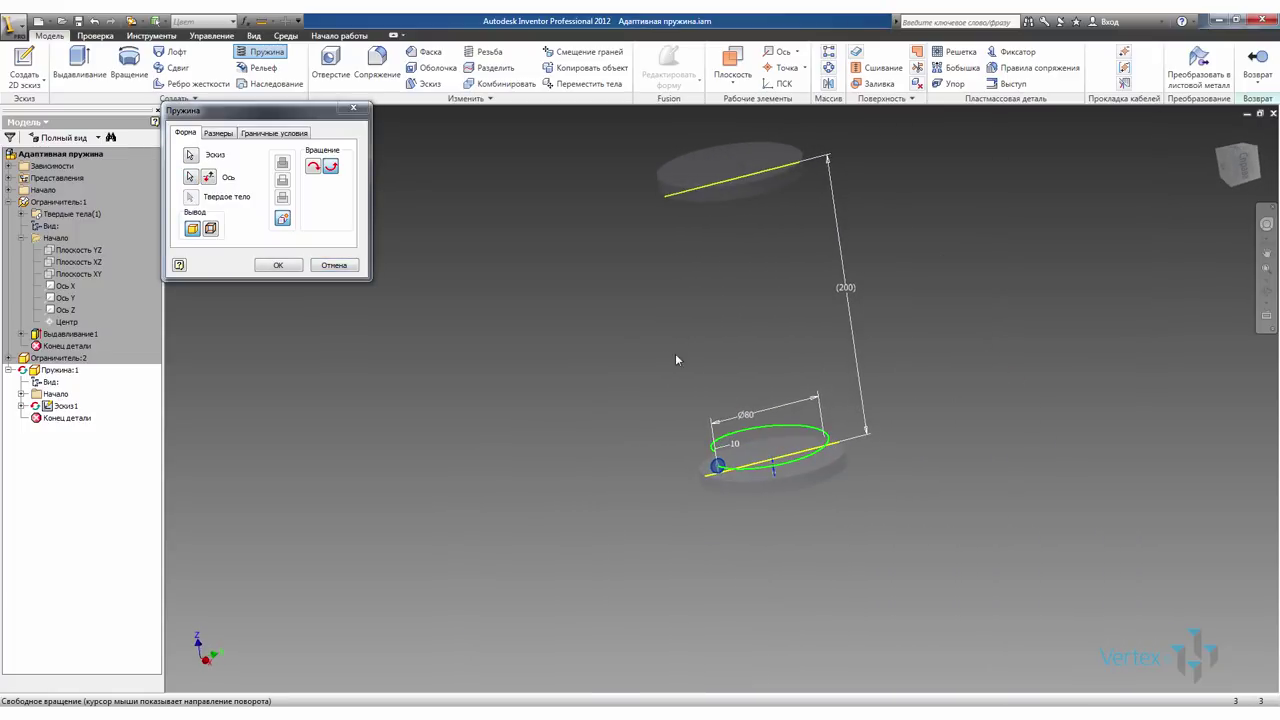
Define the coil by Число витков и длина, with length d2-d0 from the sketch dimensions and 10 revolutions
left_click(219, 133)
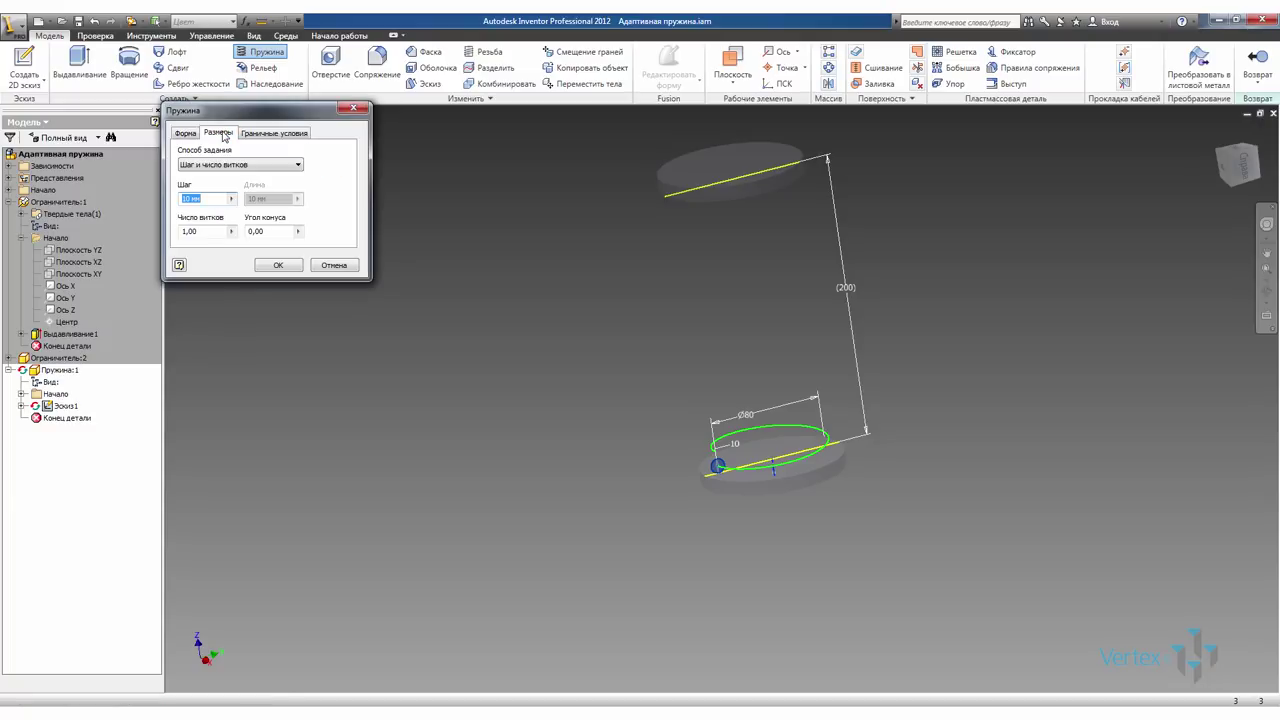
left_click(289, 166)
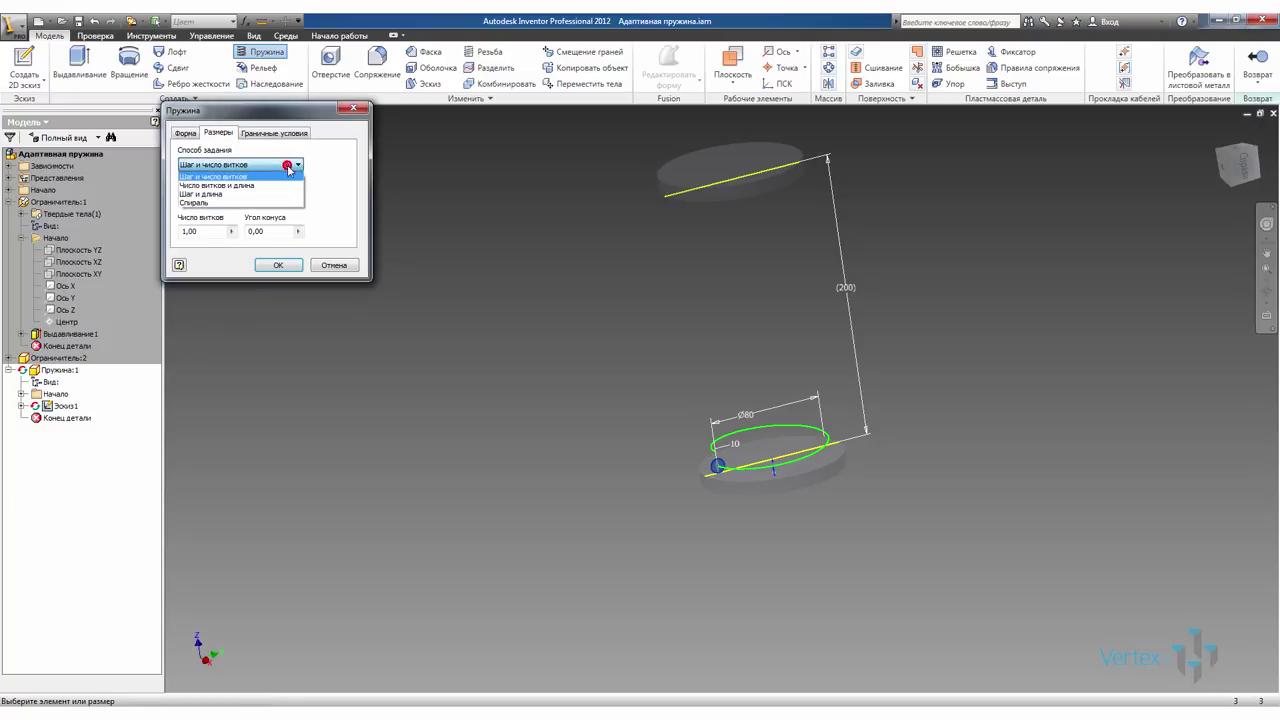
left_click(241, 186)
double_click(268, 198)
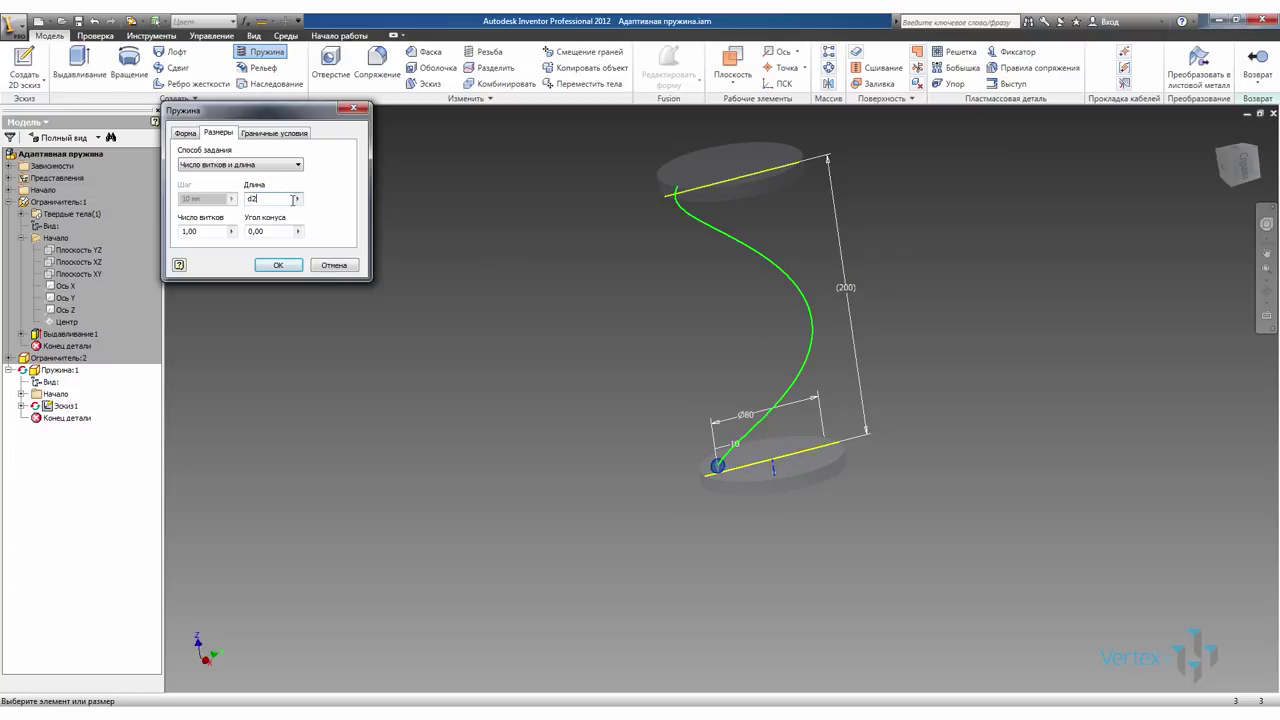
type("-")
scroll(725, 470, "up", 5)
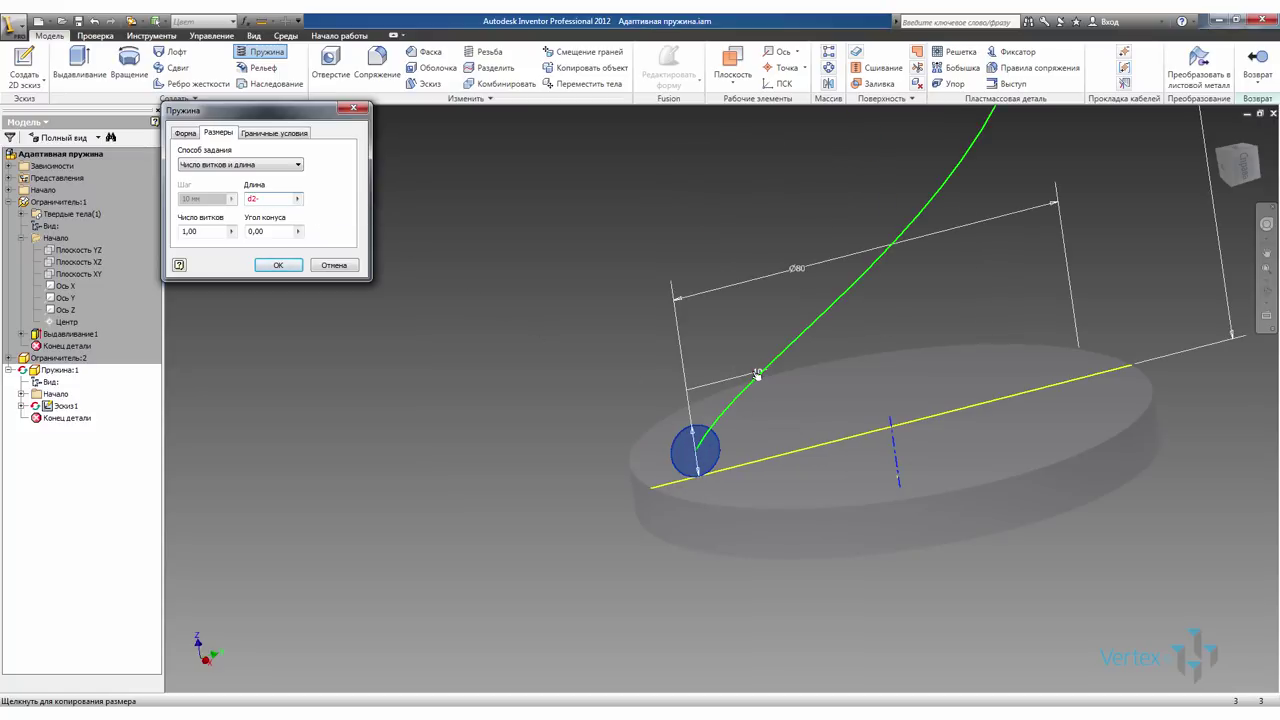
type("d0")
scroll(569, 416, "down", 5)
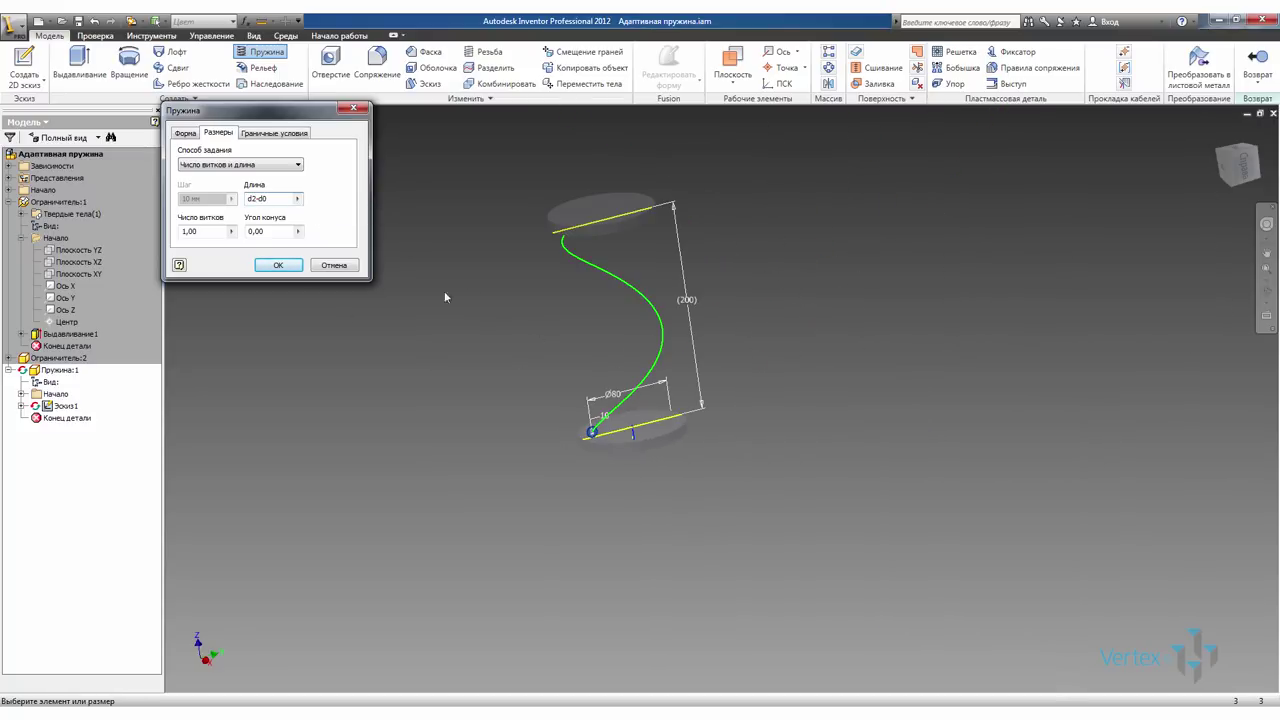
left_click_drag(205, 233, 175, 234)
type("10")
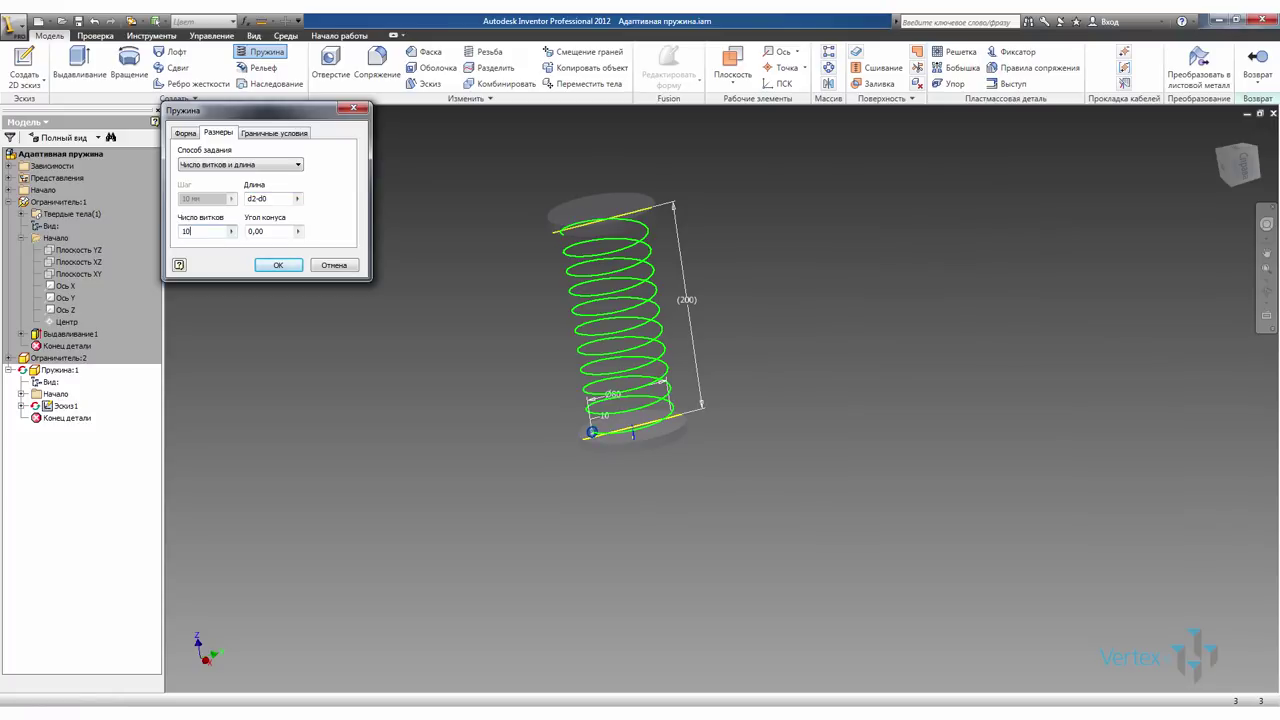
Set both coil ends to Плоская, with 90° transition and flat angles at the end, and create the coil
left_click(255, 133)
left_click(216, 164)
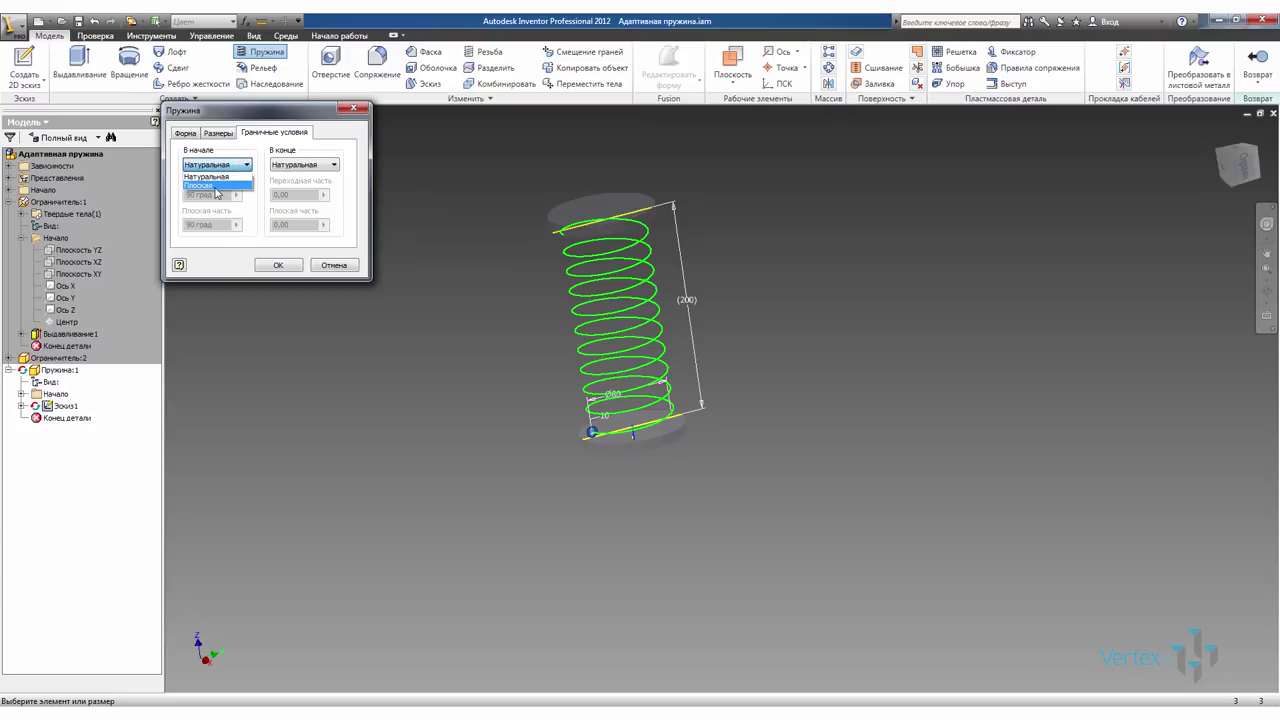
left_click(214, 186)
left_click(314, 165)
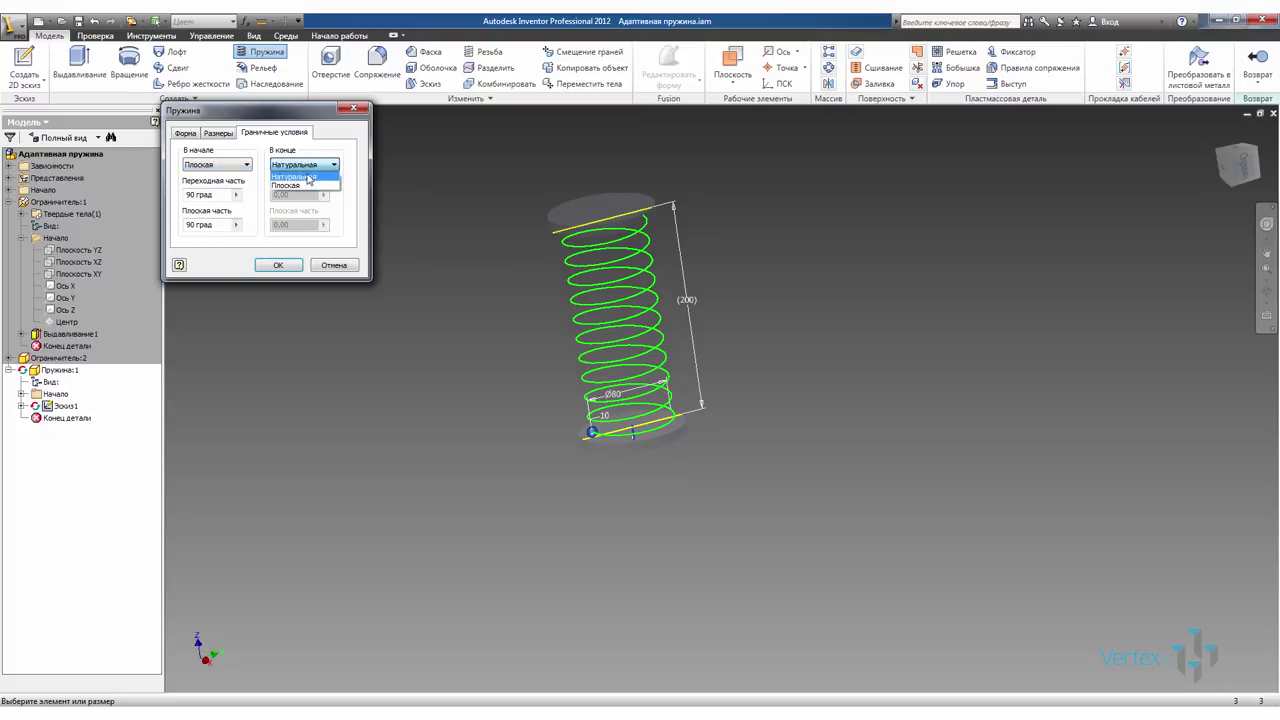
left_click(306, 186)
left_click(273, 195)
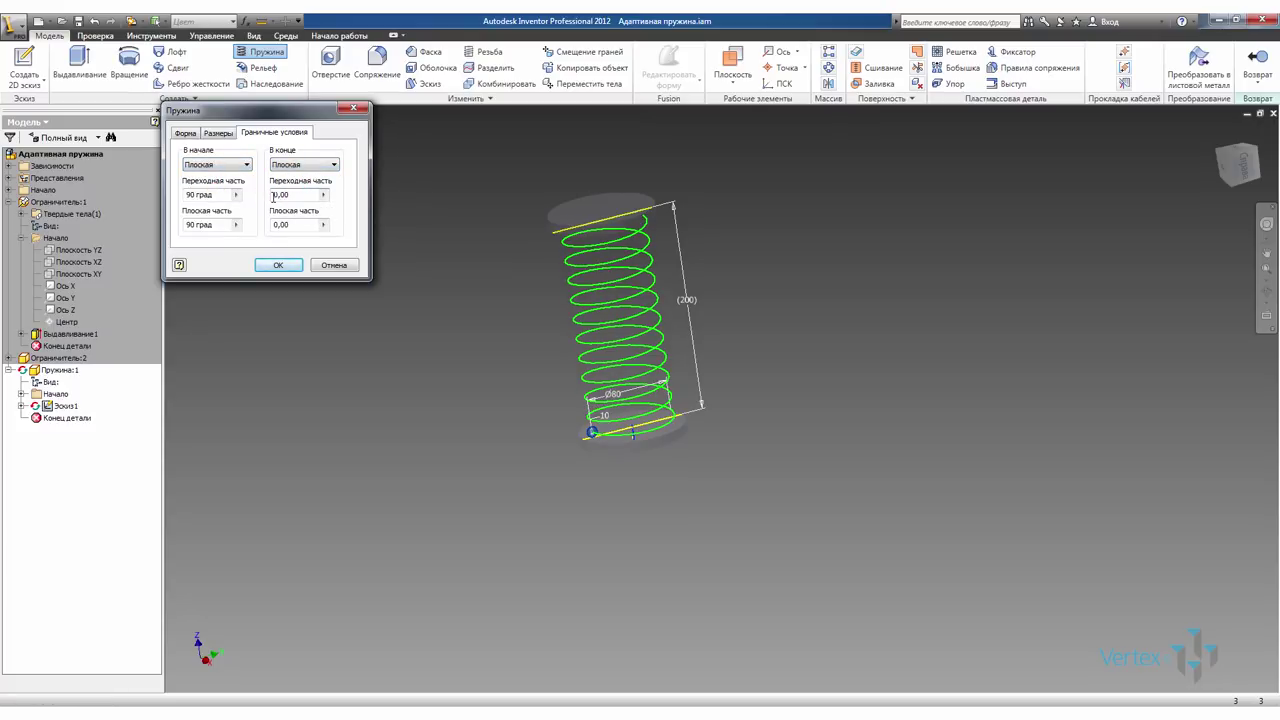
type("9")
left_click(274, 225)
type("9")
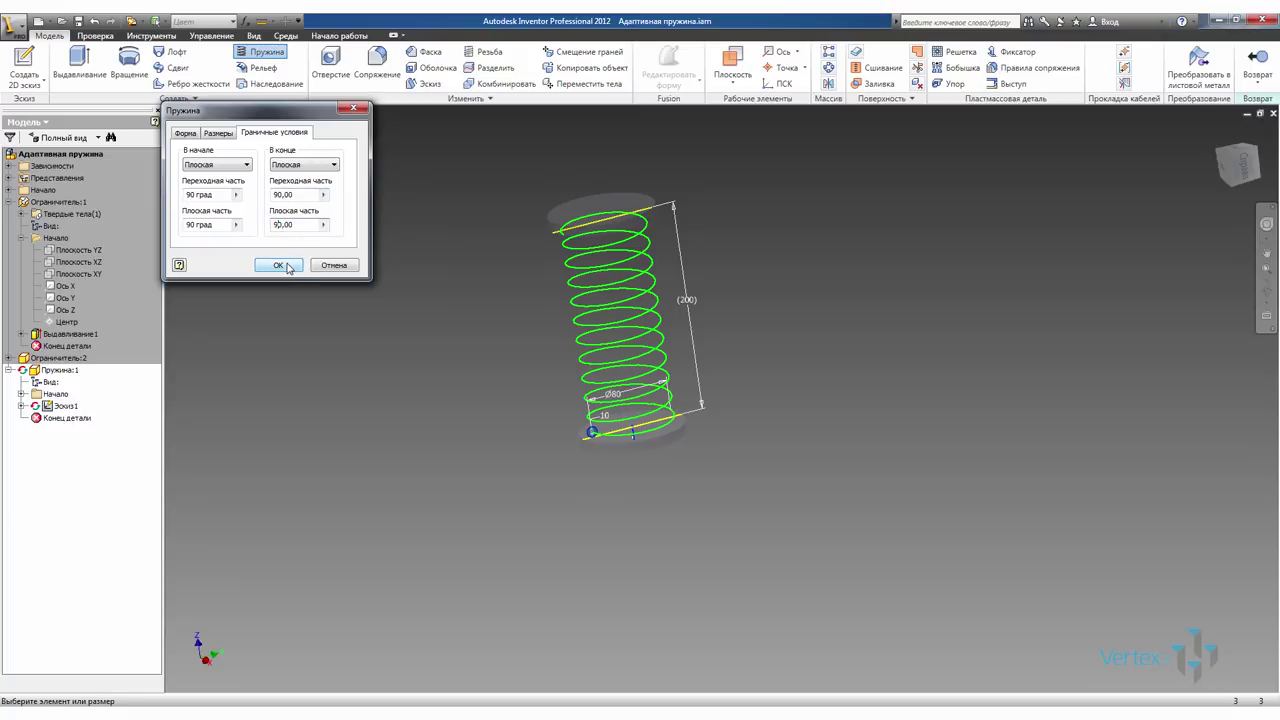
left_click(279, 265)
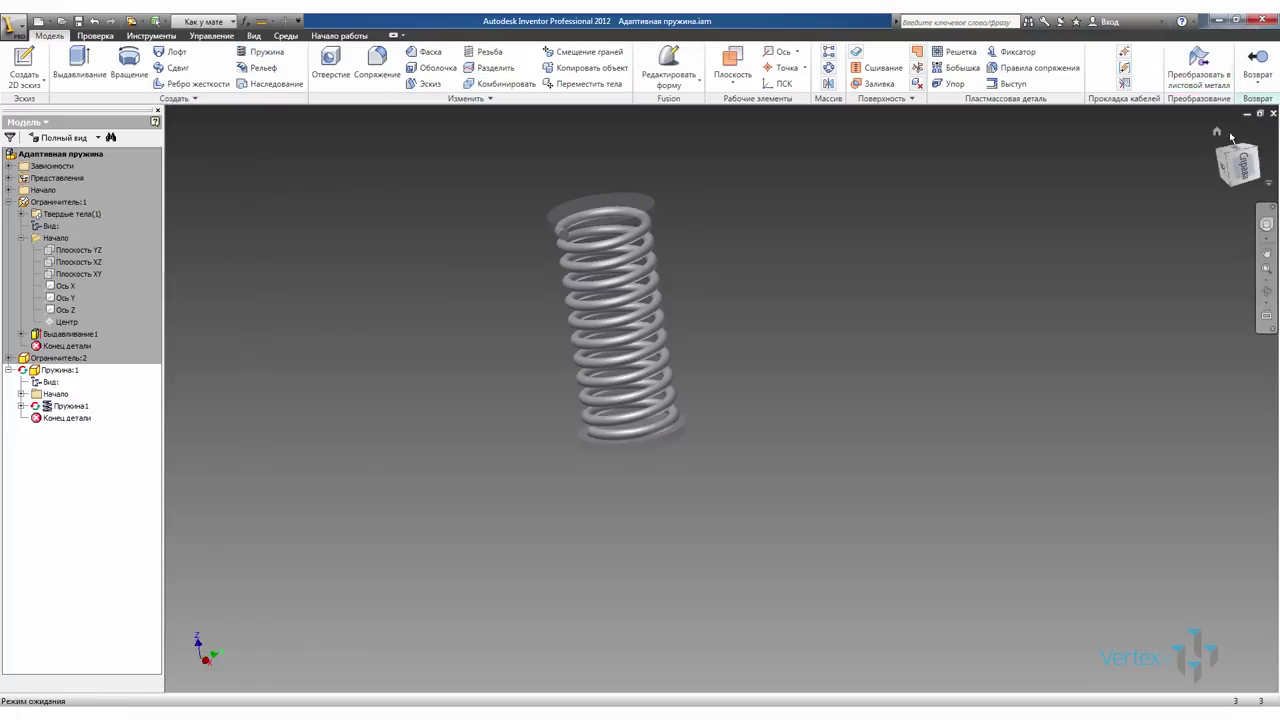
Check the spring's contact with both discs from the side, and return from editing the spring part to the assembly
left_click(1240, 162)
scroll(660, 263, "up", 5)
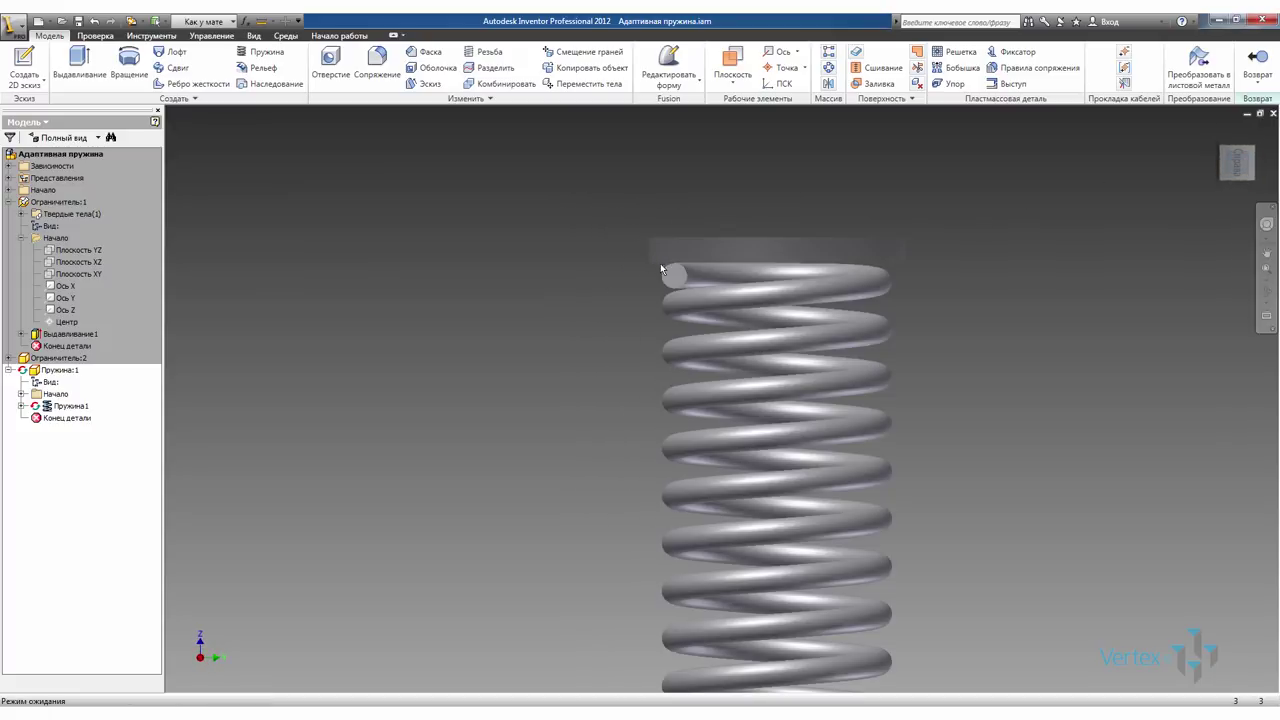
scroll(656, 268, "up", 3)
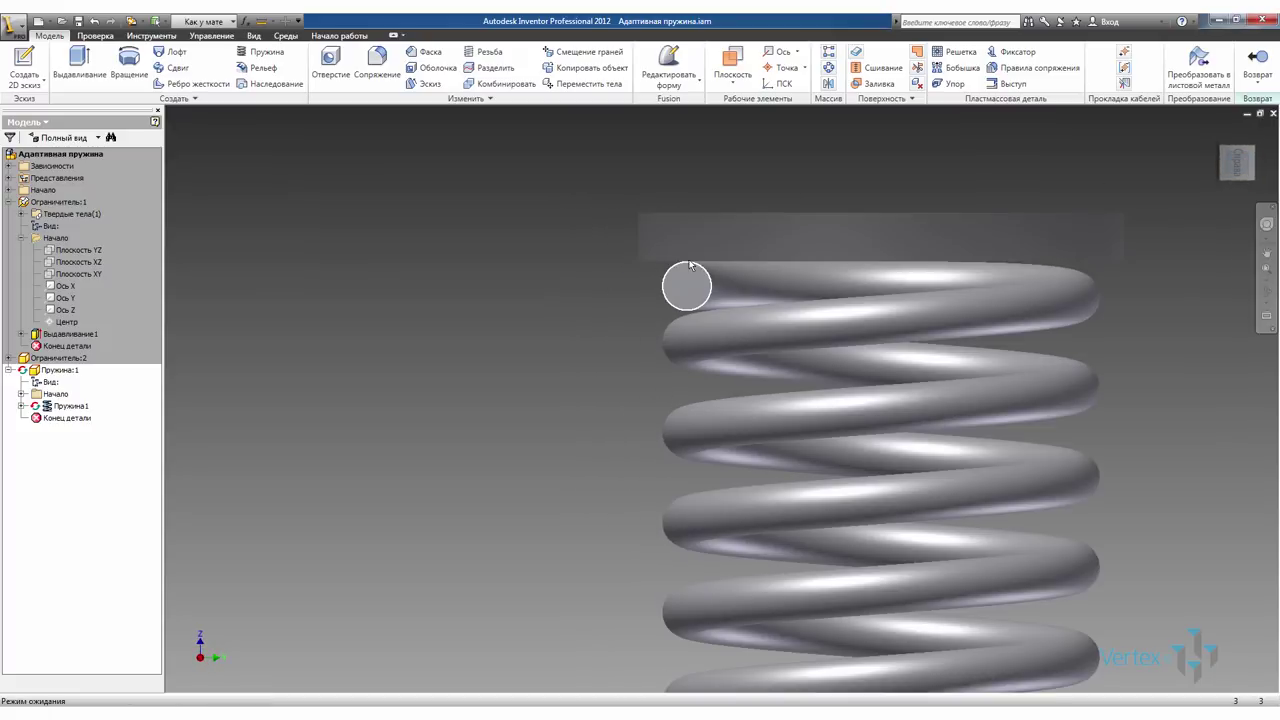
scroll(593, 245, "down", 5)
scroll(601, 478, "up", 3)
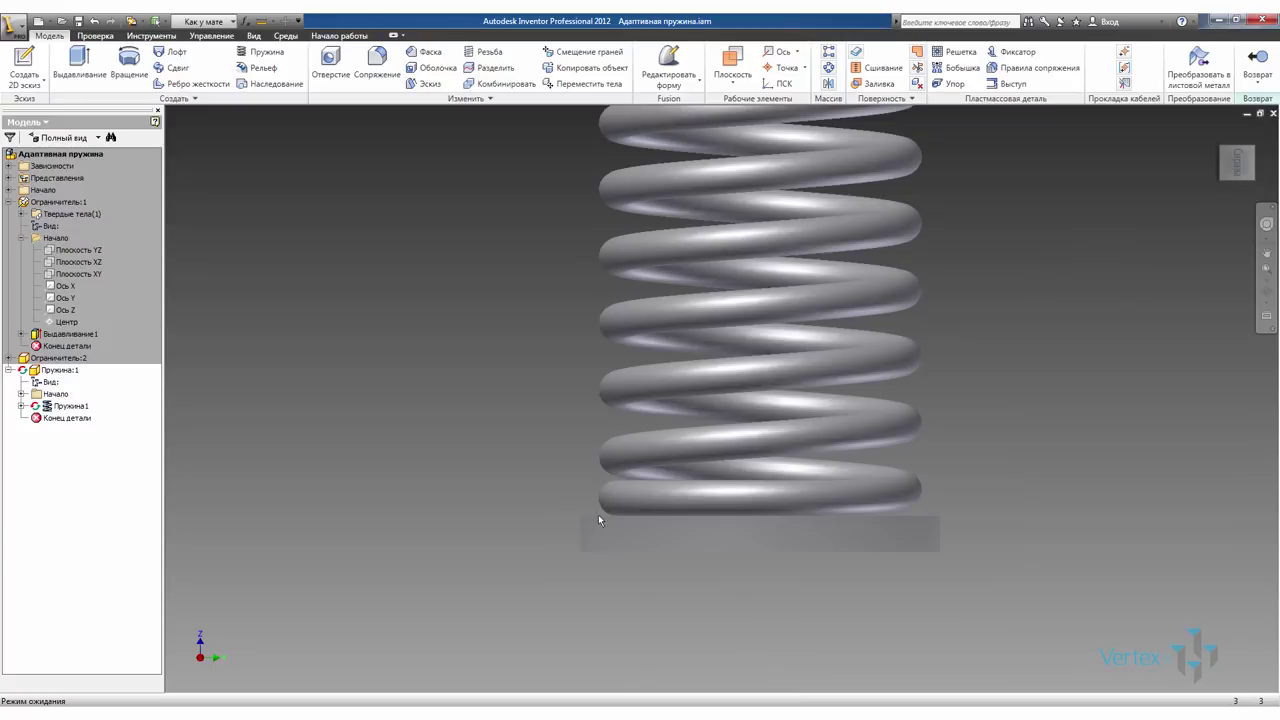
scroll(490, 438, "down", 4)
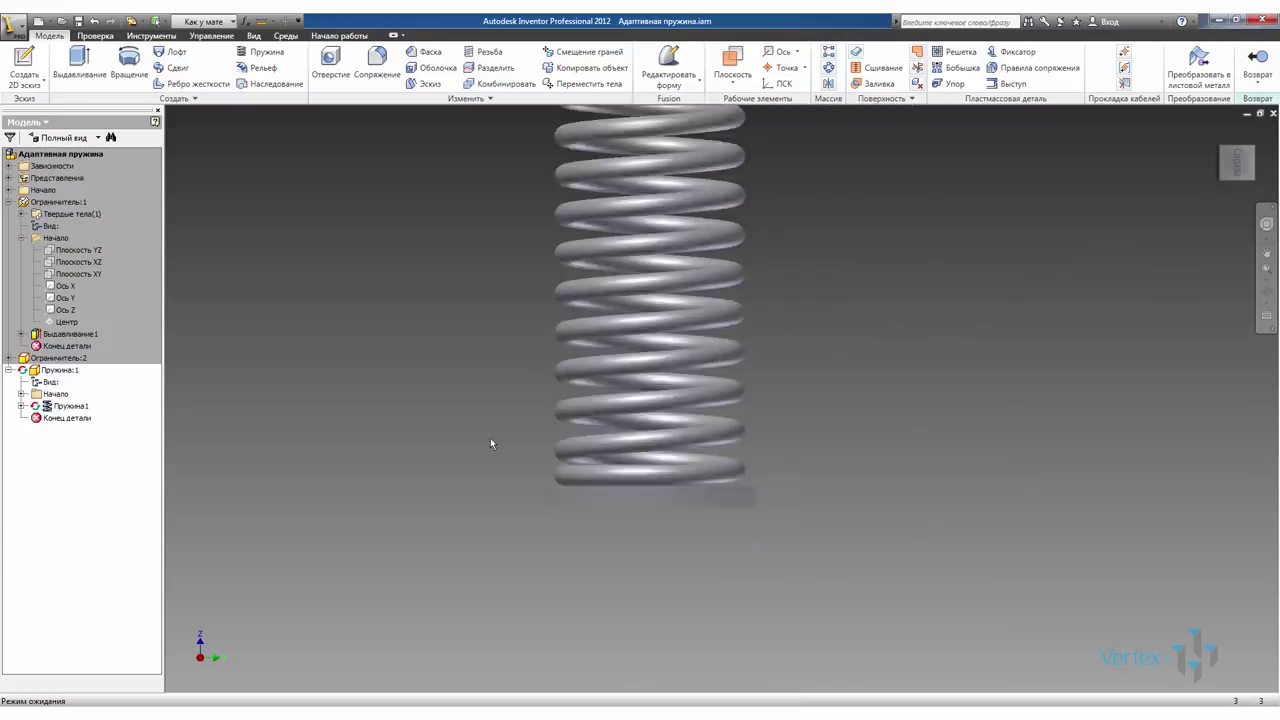
left_click(1256, 60)
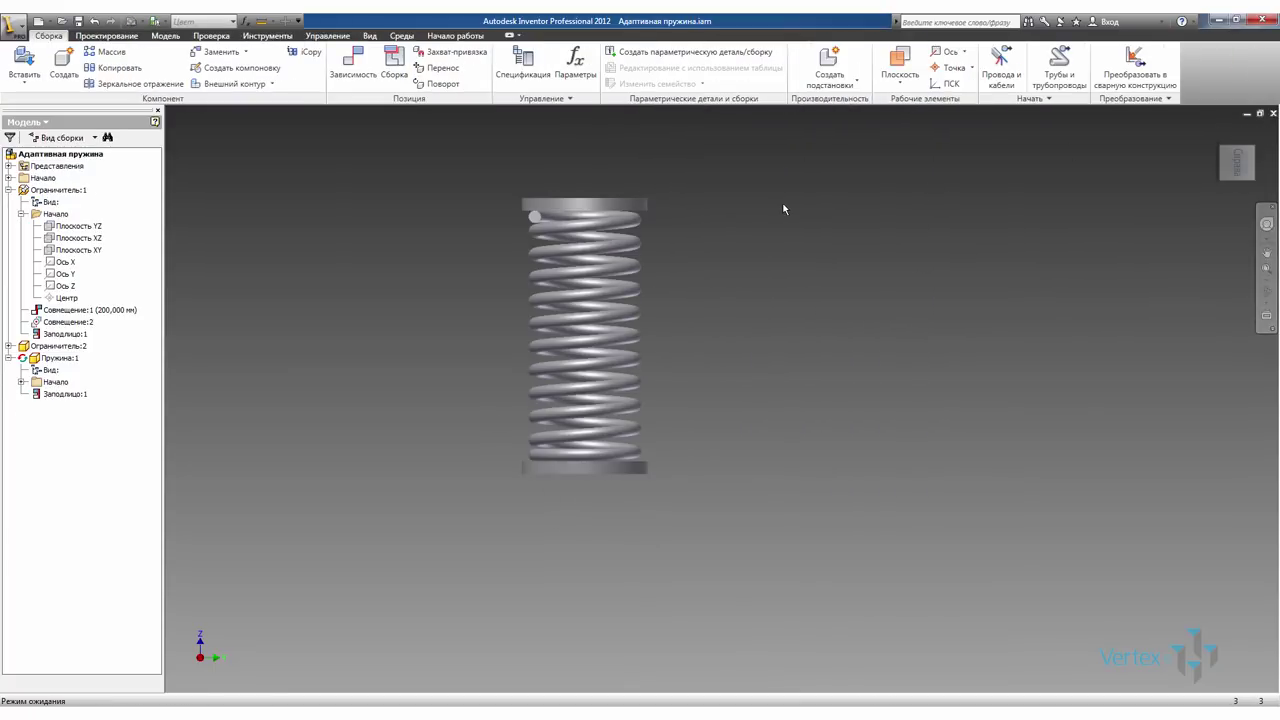
Set up Вариация зависимости for the 200 mm mate between the discs, ending at 250 mm with С учетом адаптивности enabled
key("Home")
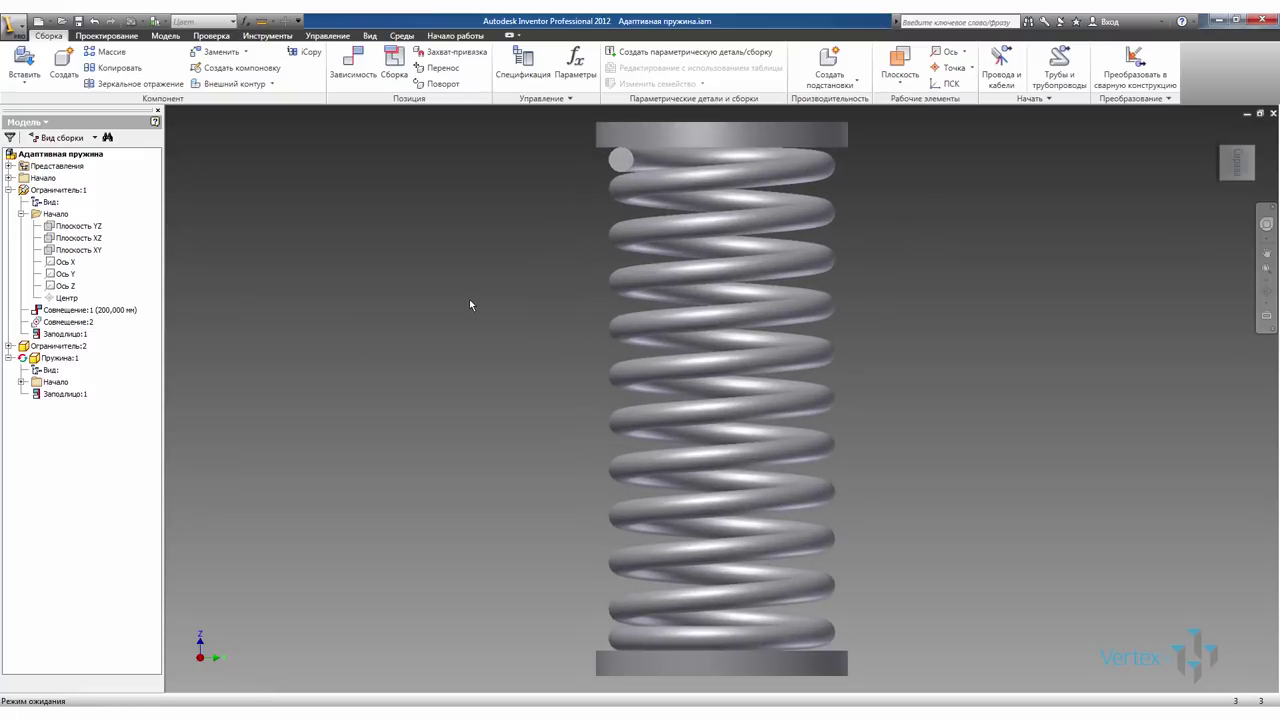
scroll(469, 303, "down", 2)
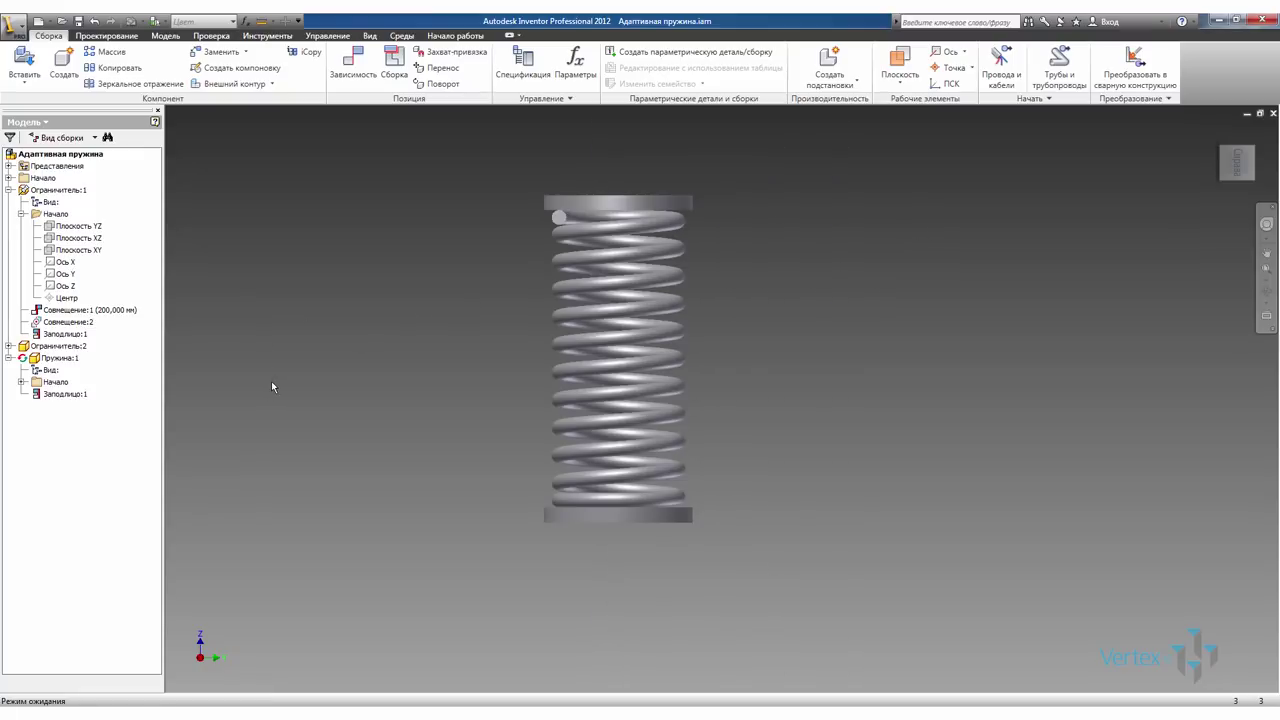
left_click(97, 314)
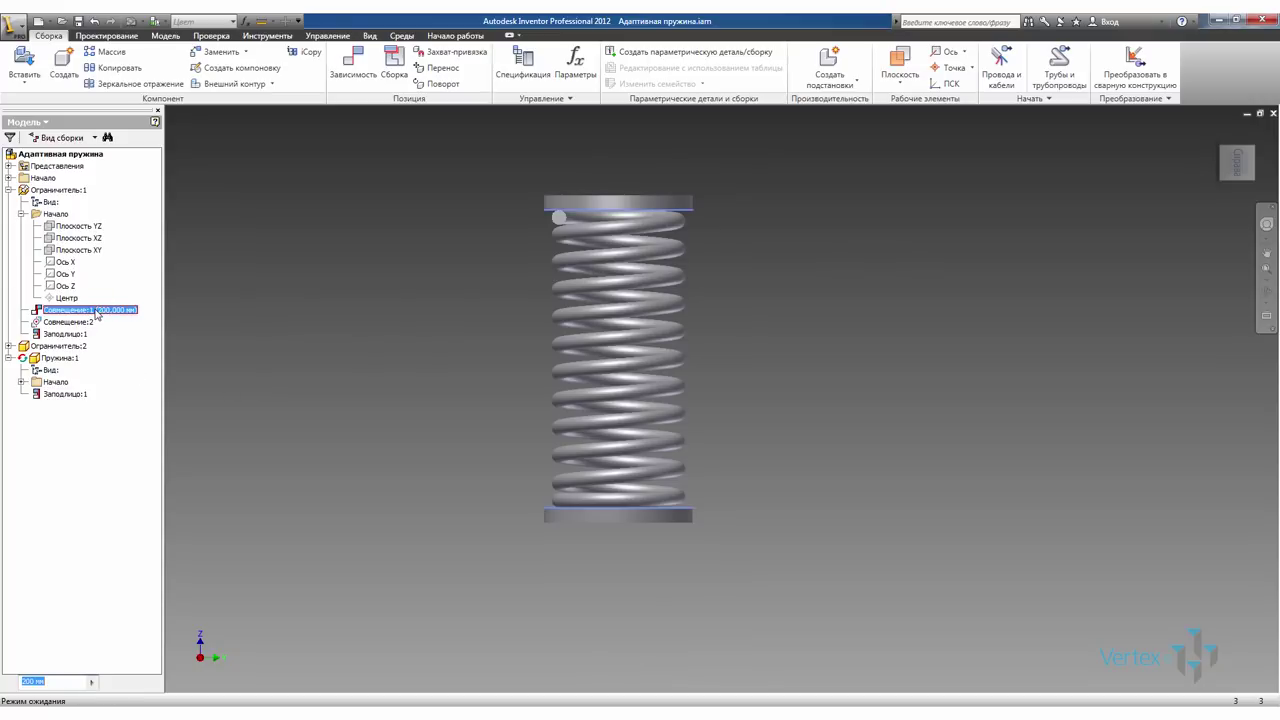
right_click(97, 314)
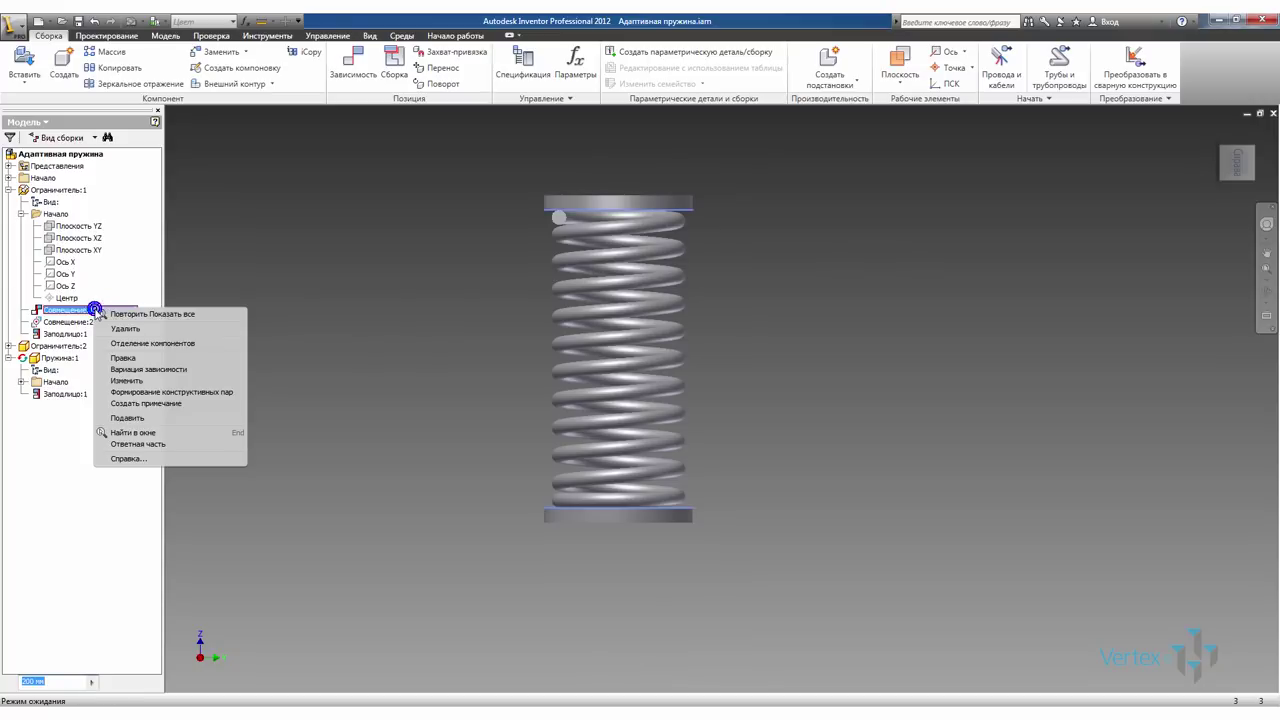
left_click(132, 370)
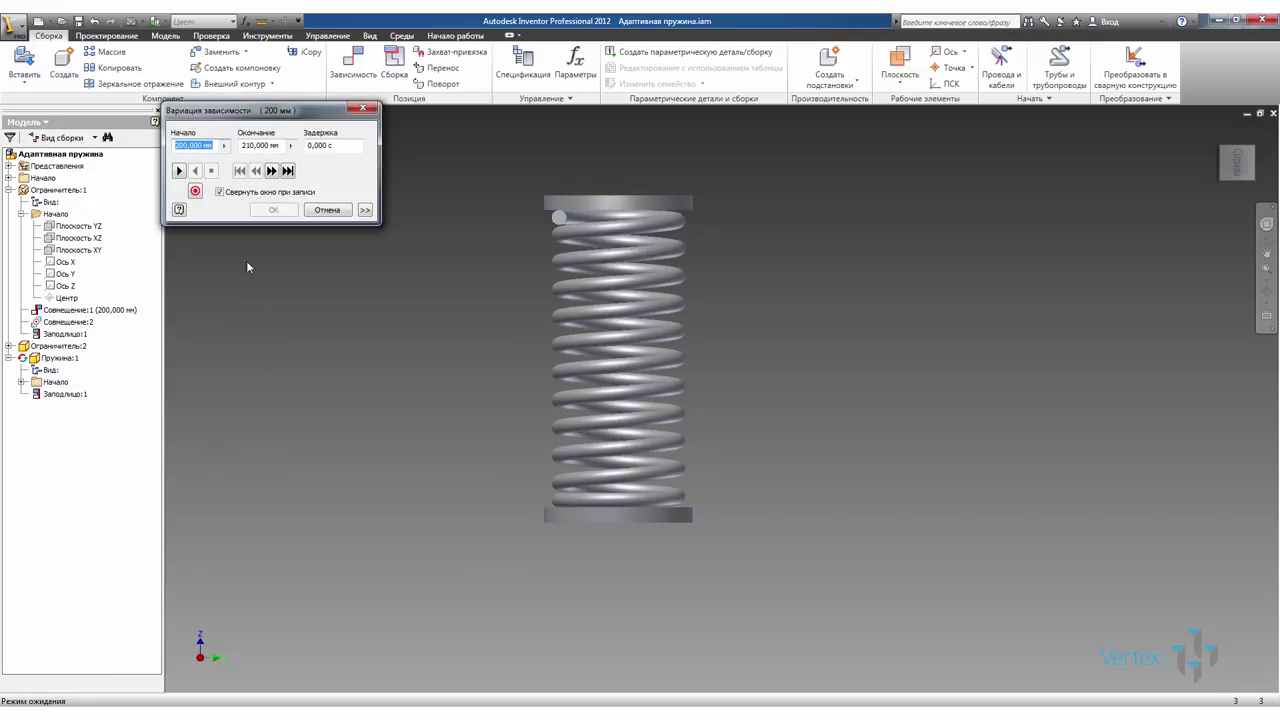
left_click(248, 146)
left_click(365, 208)
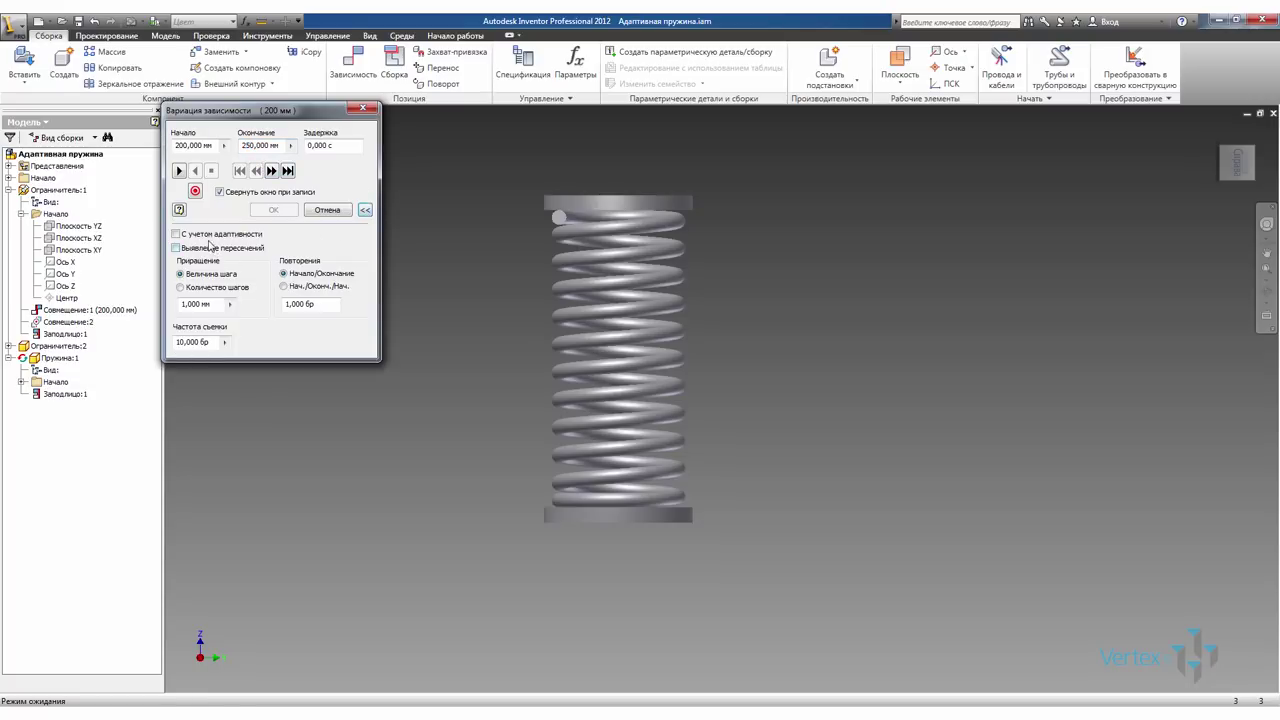
left_click(176, 234)
Play the mate variation, replay it from the start to the end position, and accept the mate at 250 mm
left_click(179, 171)
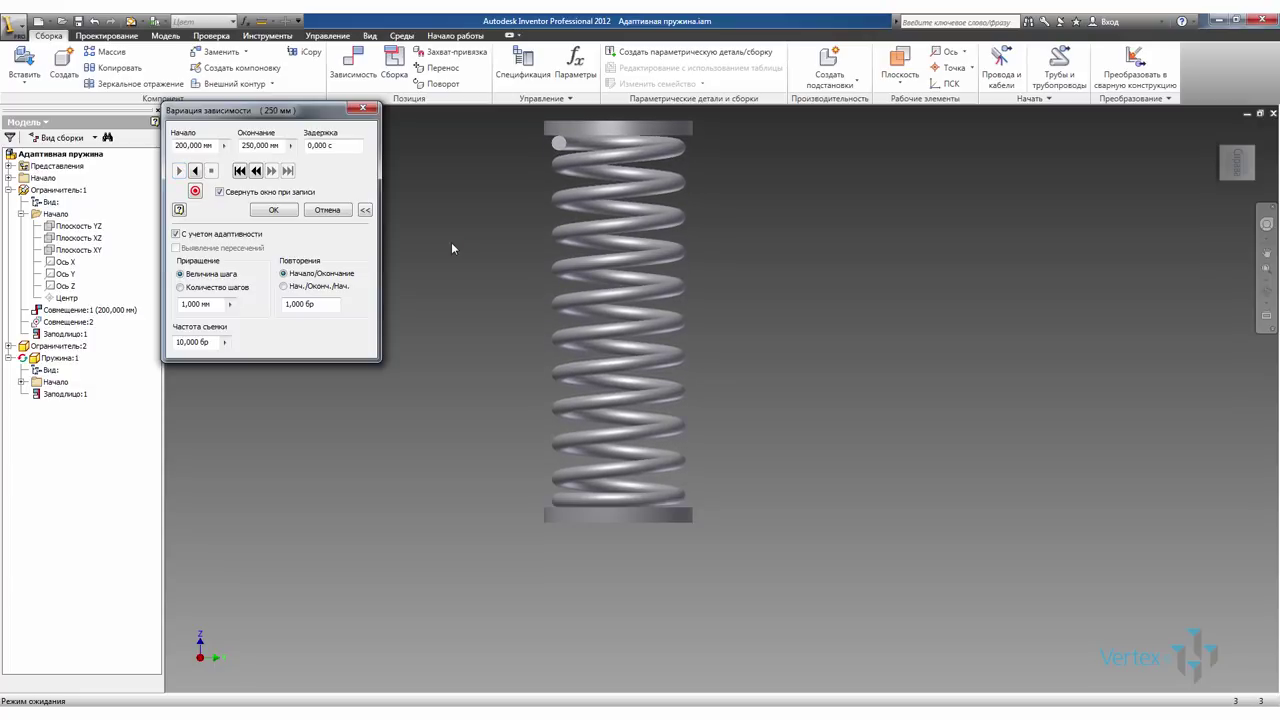
left_click(240, 171)
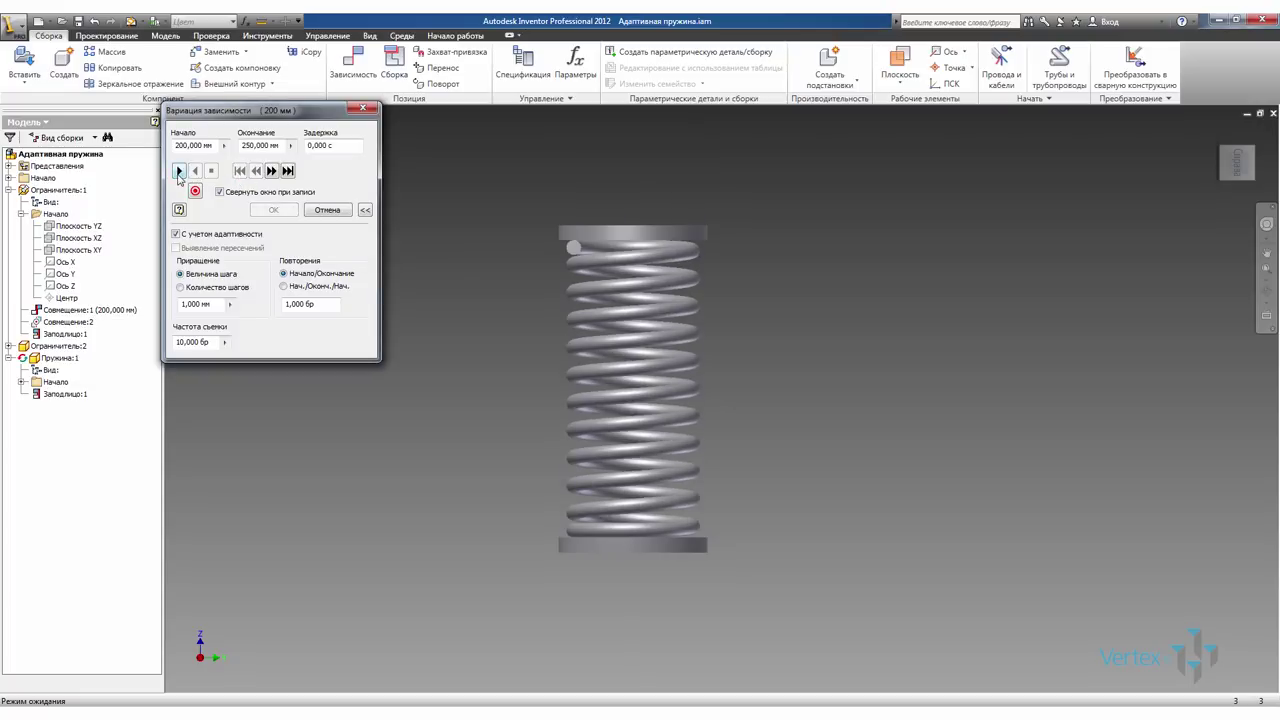
left_click(271, 171)
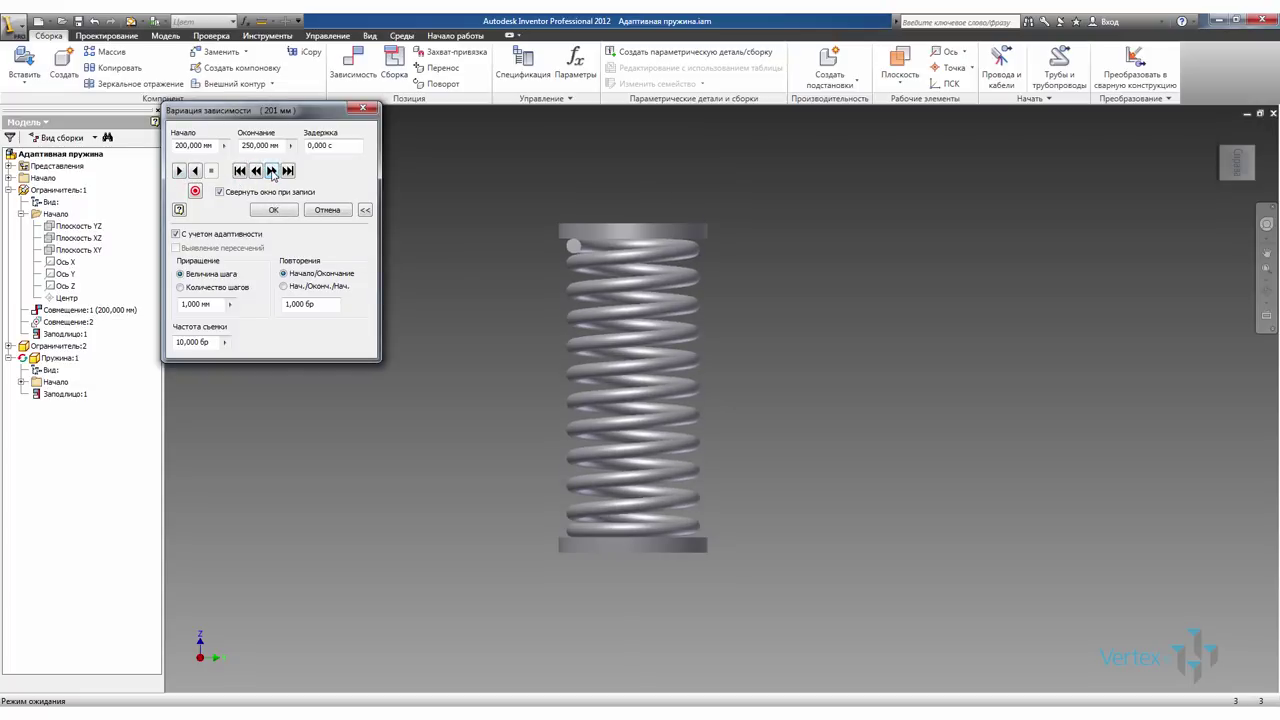
left_click(288, 171)
left_click(277, 211)
left_click(438, 281)
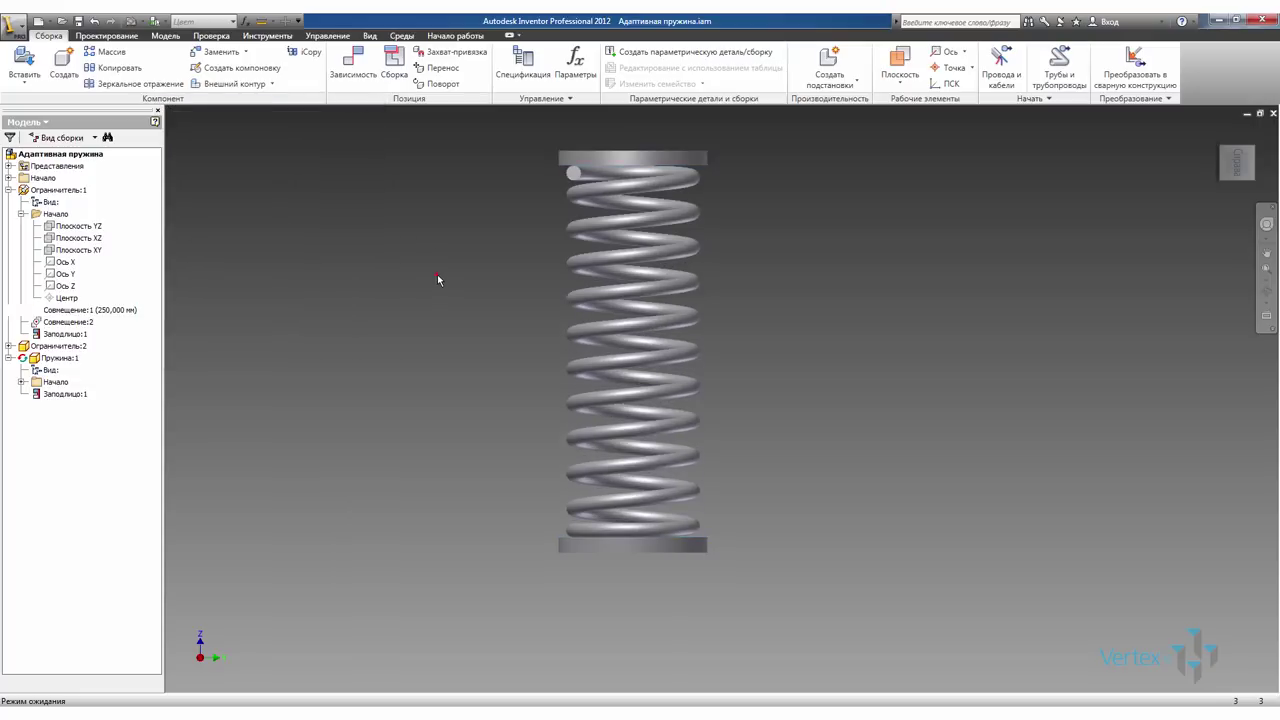
Save the assembly Адаптивная пружина together with its part files Ограничитель.ipt and Пружина.ipt
left_click(78, 21)
left_click(706, 320)
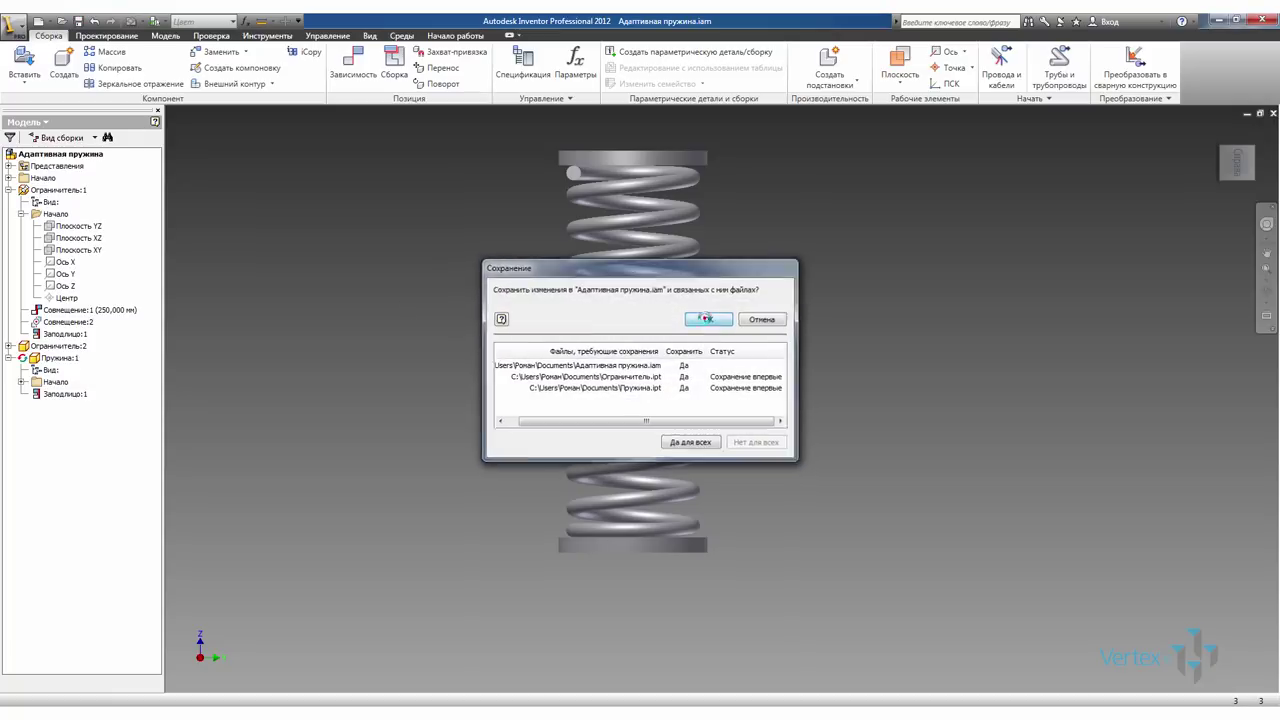